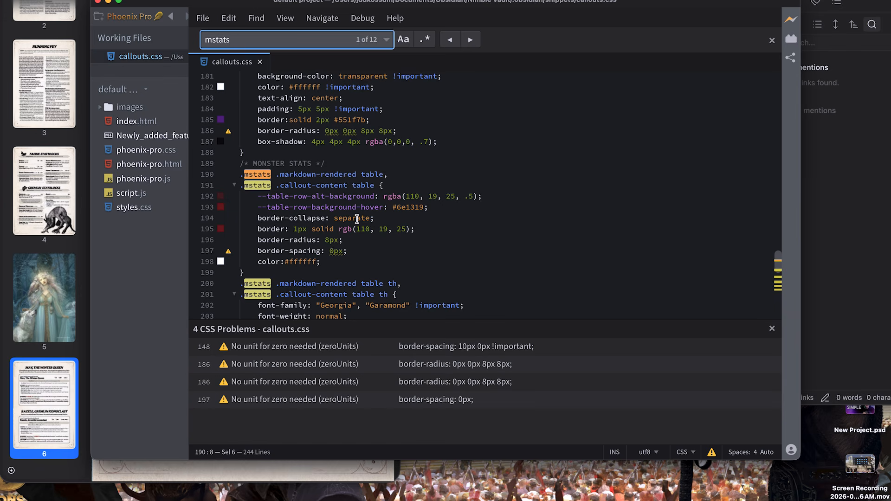
- Look over the MONSTER STATS section of callouts.css, from its comment heading through the mstats table rules
{"action": "left_click", "coordinate": [357, 219]}
{"action": "left_click", "coordinate": [305, 176]}
{"action": "left_click_drag", "start_coordinate": [241, 162], "coordinate": [328, 162]}
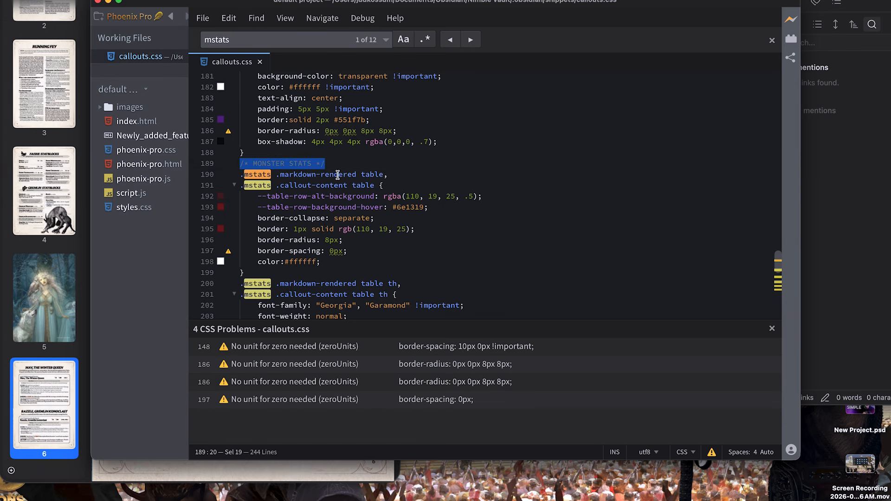
{"action": "scroll", "coordinate": [355, 226], "scroll_direction": "down", "scroll_amount": 10}
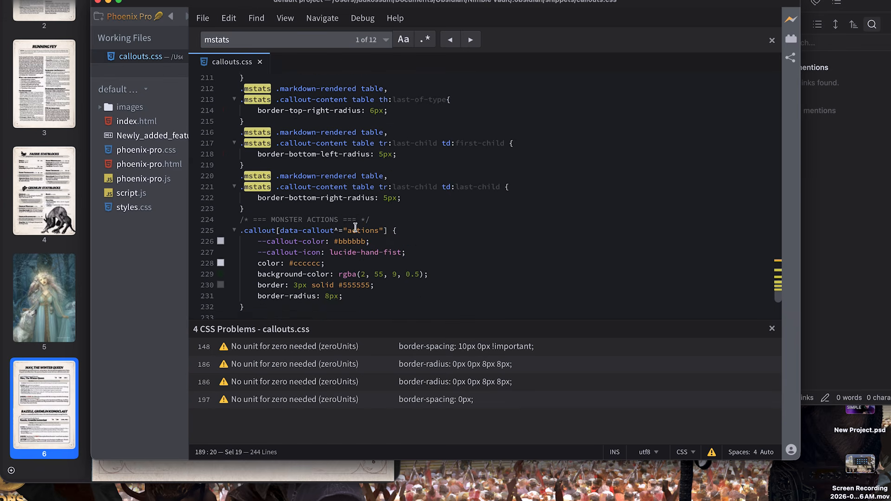
{"action": "scroll", "coordinate": [355, 228], "scroll_direction": "up", "scroll_amount": 7}
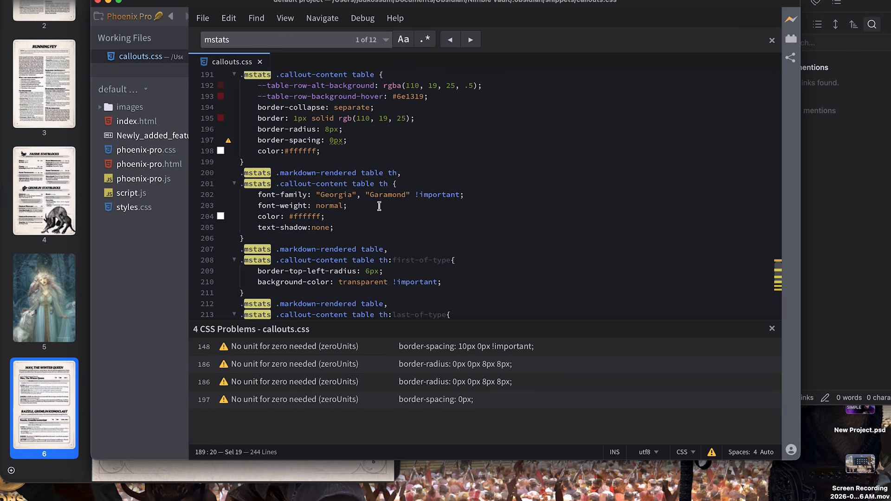
{"action": "left_click", "coordinate": [373, 225]}
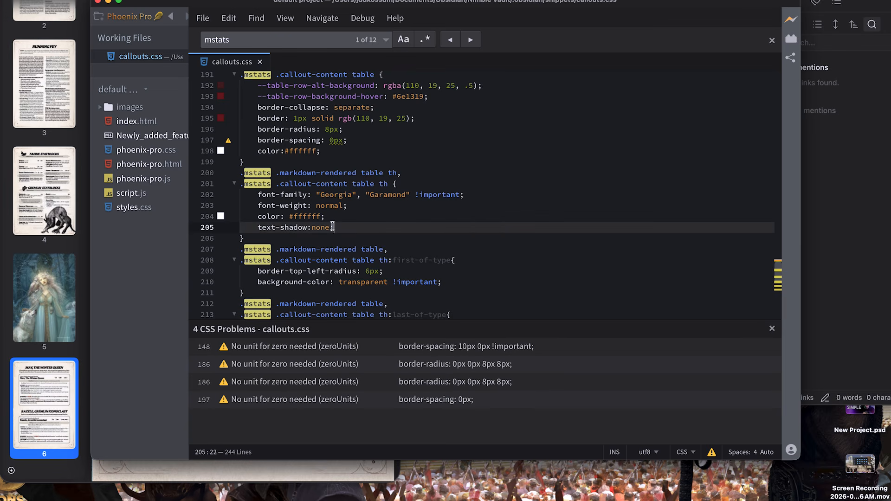
{"action": "scroll", "coordinate": [302, 255], "scroll_direction": "up", "scroll_amount": 2}
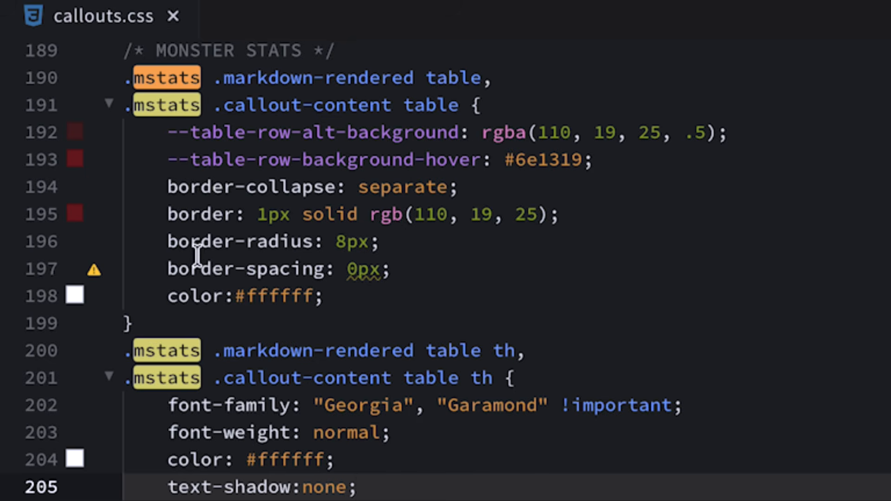
- Examine the mstats table rule's border-collapse, border, border-radius, border-spacing and color declarations, including the warning on border-spacing
{"action": "double_click", "coordinate": [362, 241]}
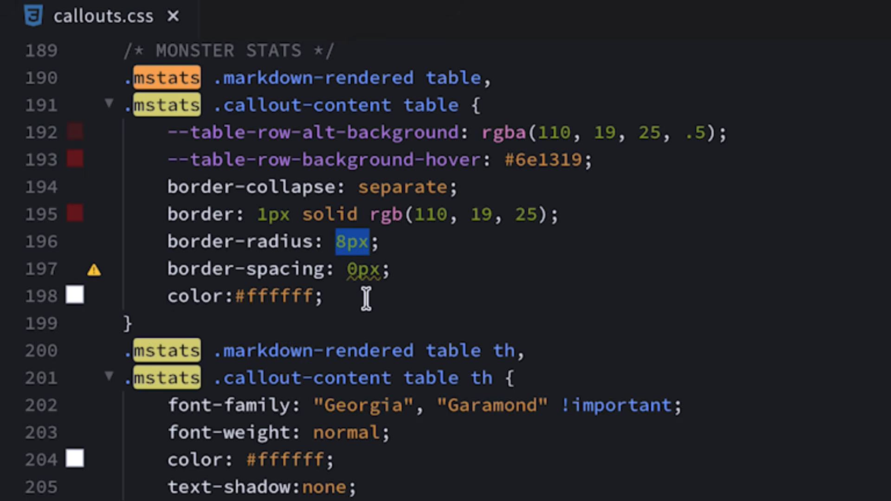
{"action": "left_click_drag", "start_coordinate": [246, 297], "coordinate": [313, 295]}
{"action": "scroll", "coordinate": [493, 322], "scroll_direction": "up", "scroll_amount": 3}
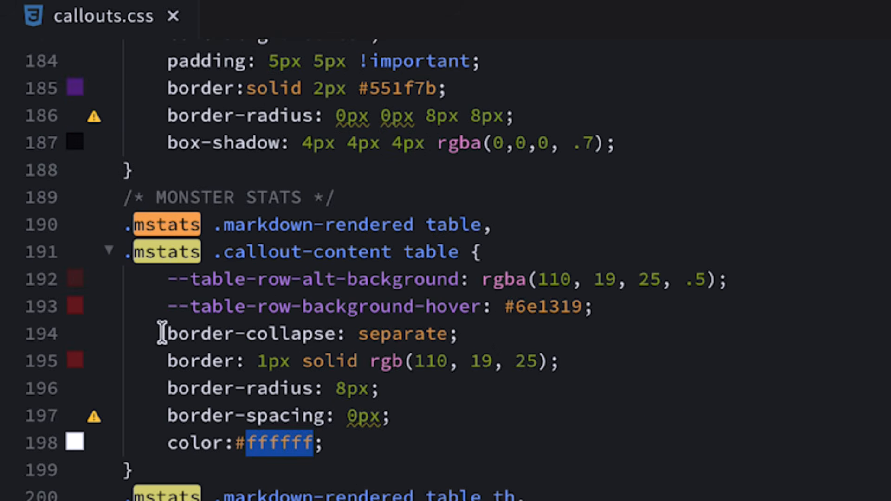
{"action": "left_click_drag", "start_coordinate": [163, 334], "coordinate": [461, 324]}
{"action": "left_click_drag", "start_coordinate": [157, 363], "coordinate": [561, 347]}
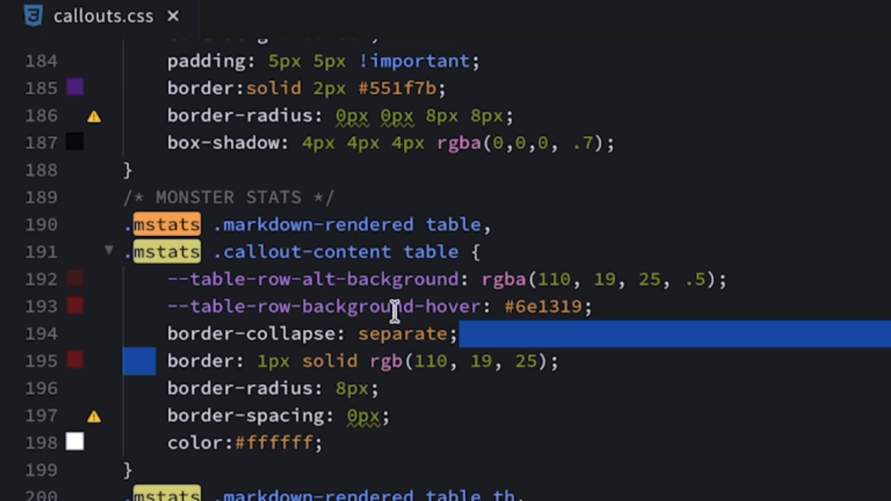
{"action": "left_click", "coordinate": [393, 342]}
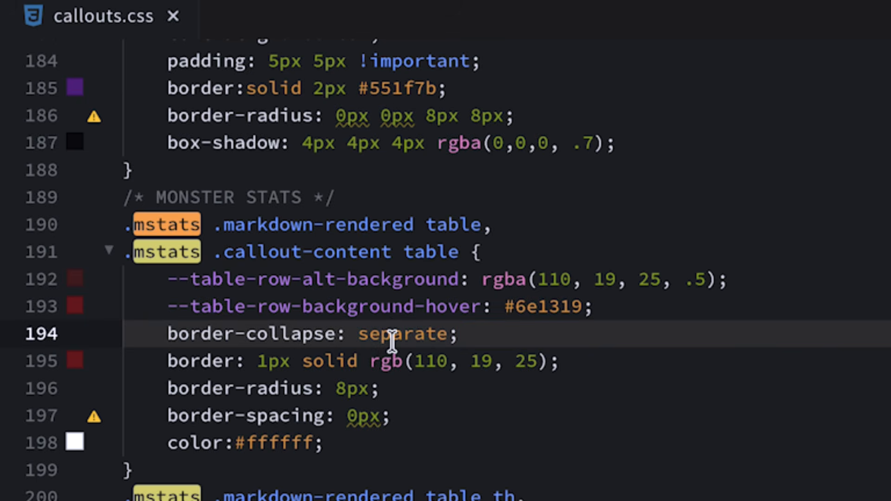
{"action": "scroll", "coordinate": [371, 348], "scroll_direction": "down", "scroll_amount": 1}
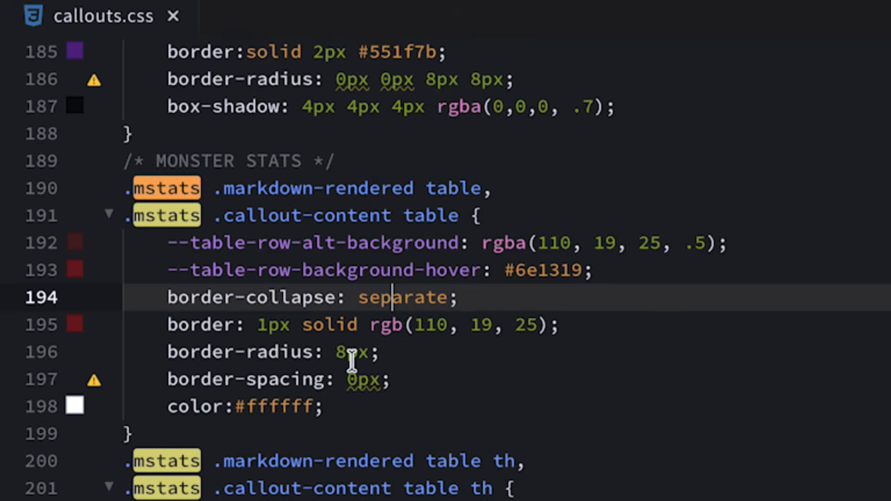
{"action": "left_click", "coordinate": [565, 372]}
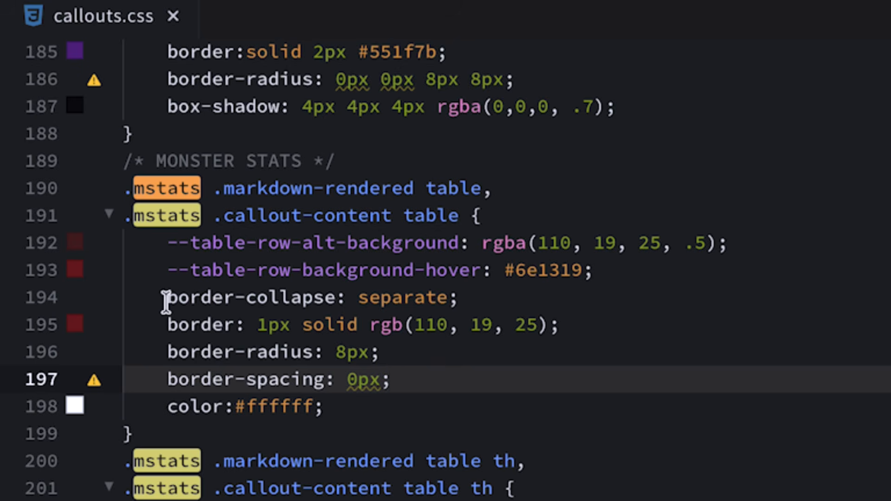
{"action": "left_click_drag", "start_coordinate": [170, 355], "coordinate": [397, 358]}
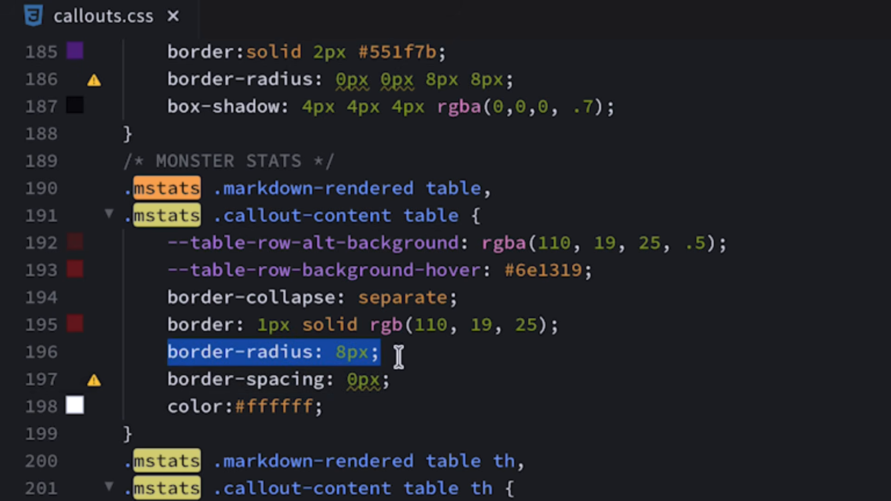
{"action": "left_click_drag", "start_coordinate": [166, 374], "coordinate": [410, 384]}
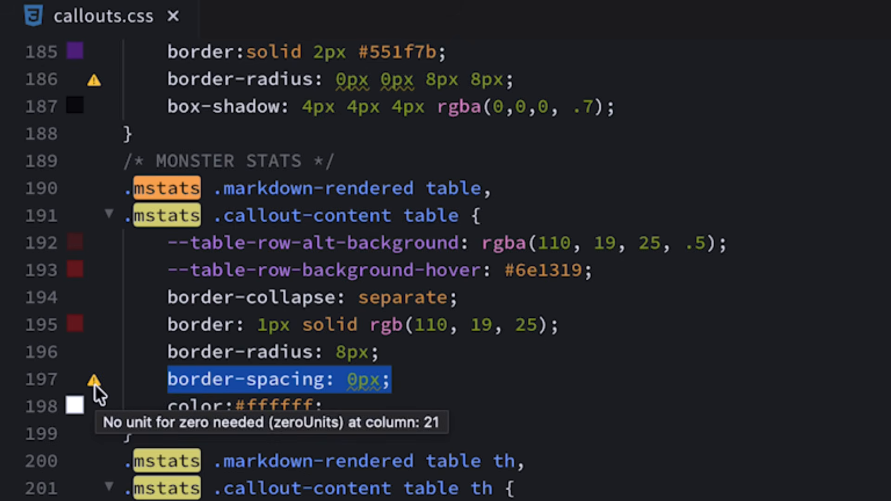
{"action": "left_click", "coordinate": [351, 379]}
{"action": "mouse_move", "coordinate": [360, 383]}
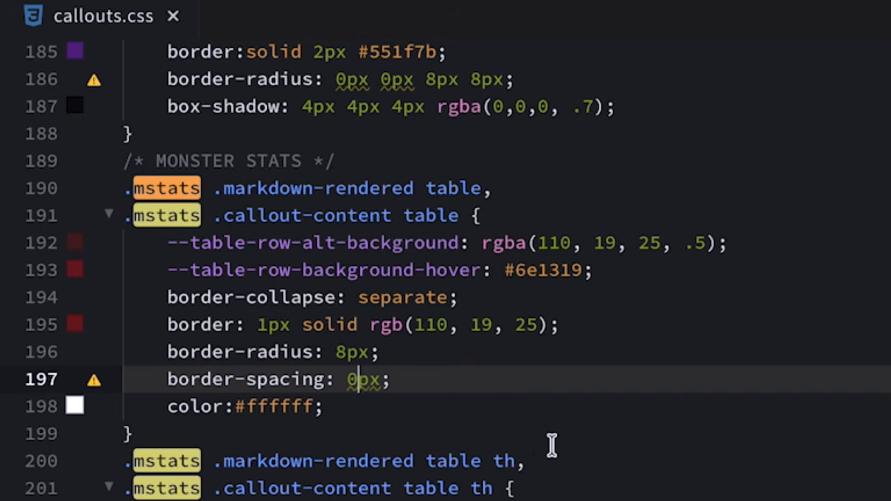
- Examine the mstats table header (th) rule: its selectors, font-family with !important, font-weight and text-shadow
{"action": "scroll", "coordinate": [551, 446], "scroll_direction": "down", "scroll_amount": 5}
{"action": "left_click", "coordinate": [214, 185]}
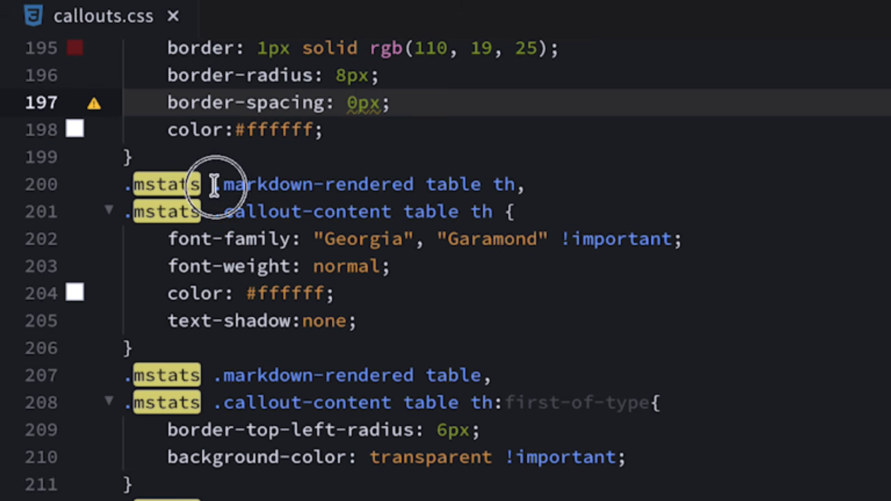
{"action": "left_click_drag", "start_coordinate": [214, 186], "coordinate": [551, 193]}
{"action": "left_click_drag", "start_coordinate": [398, 330], "coordinate": [548, 238]}
{"action": "left_click", "coordinate": [314, 234]}
{"action": "scroll", "coordinate": [551, 238], "scroll_direction": "up", "scroll_amount": 5}
{"action": "scroll", "coordinate": [464, 278], "scroll_direction": "down", "scroll_amount": 3}
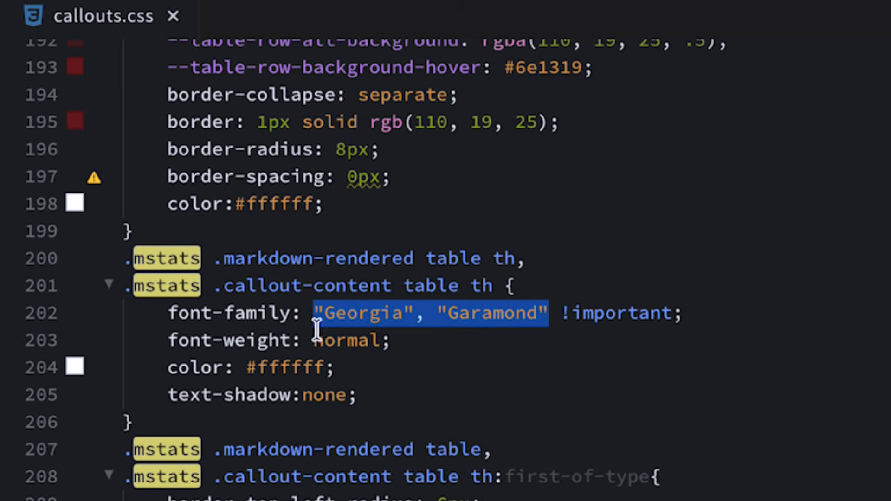
{"action": "left_click", "coordinate": [496, 257]}
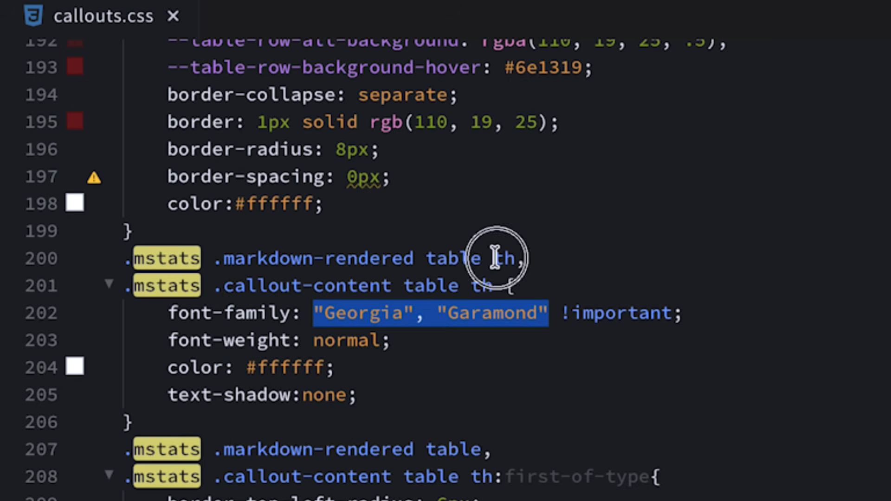
{"action": "left_click_drag", "start_coordinate": [495, 257], "coordinate": [486, 284]}
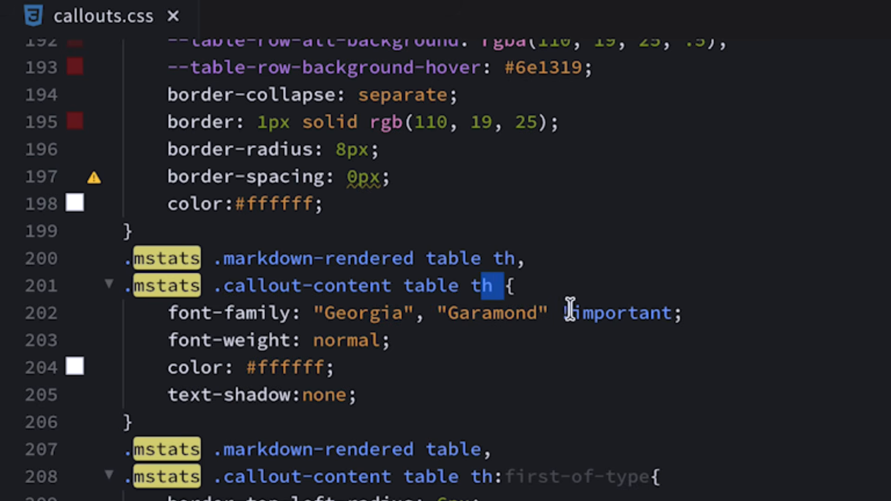
{"action": "left_click_drag", "start_coordinate": [567, 311], "coordinate": [681, 311]}
{"action": "left_click", "coordinate": [309, 340]}
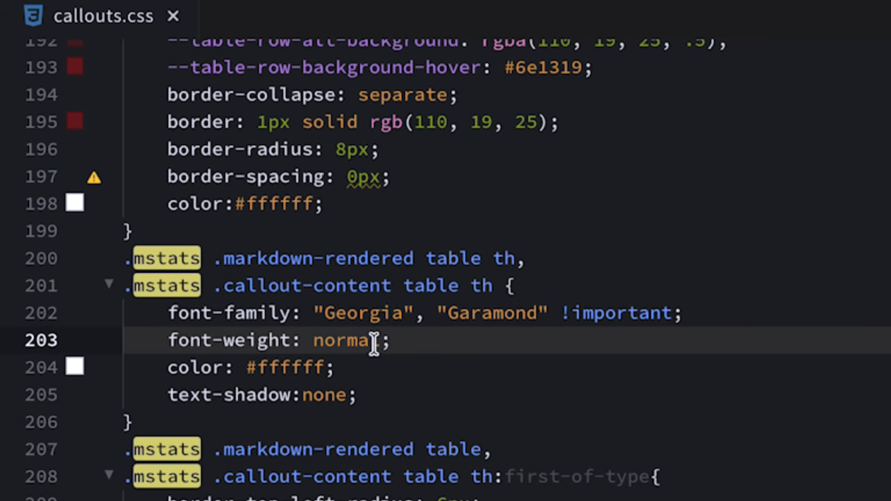
{"action": "scroll", "coordinate": [368, 406], "scroll_direction": "down", "scroll_amount": 5}
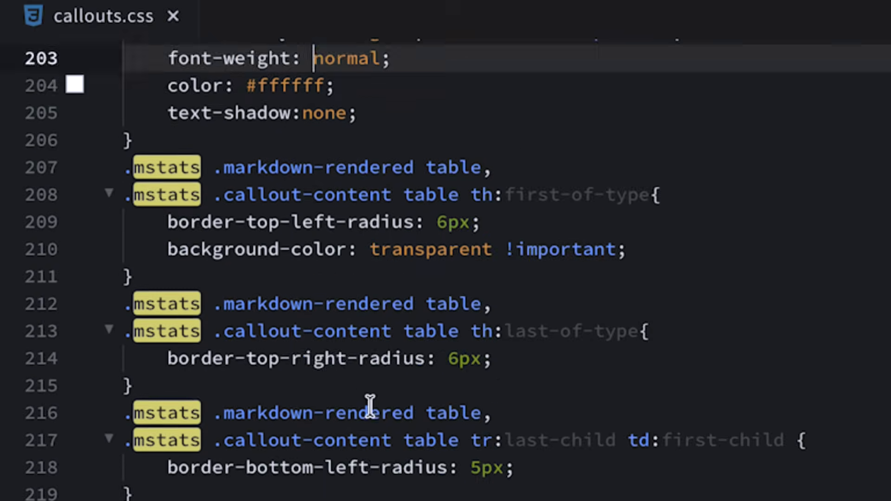
{"action": "scroll", "coordinate": [370, 406], "scroll_direction": "up", "scroll_amount": 3}
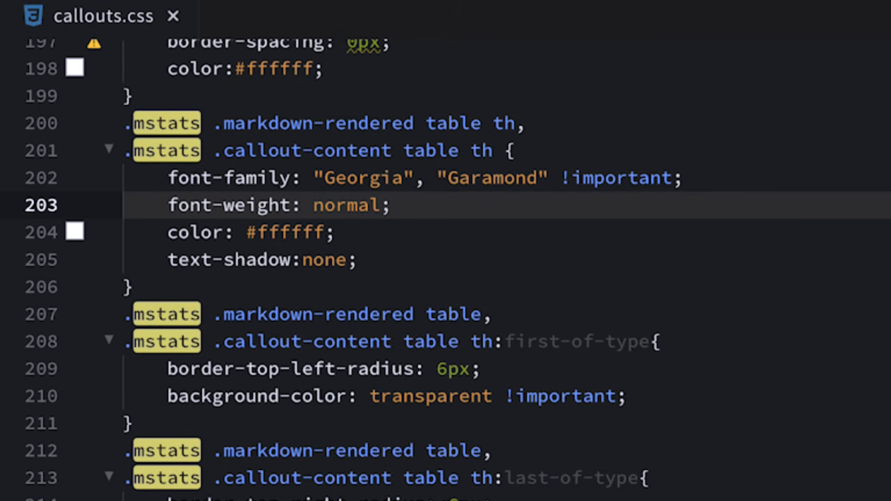
{"action": "left_click_drag", "start_coordinate": [357, 260], "coordinate": [166, 260]}
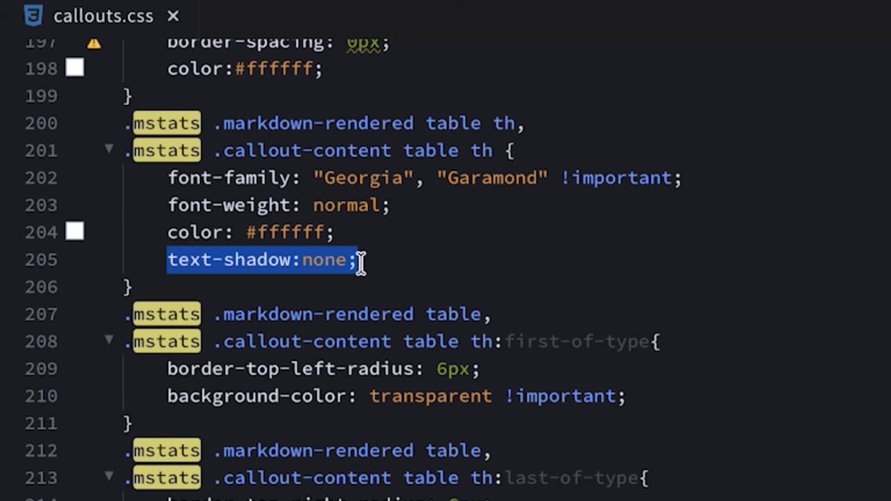
{"action": "left_click_drag", "start_coordinate": [360, 258], "coordinate": [299, 259]}
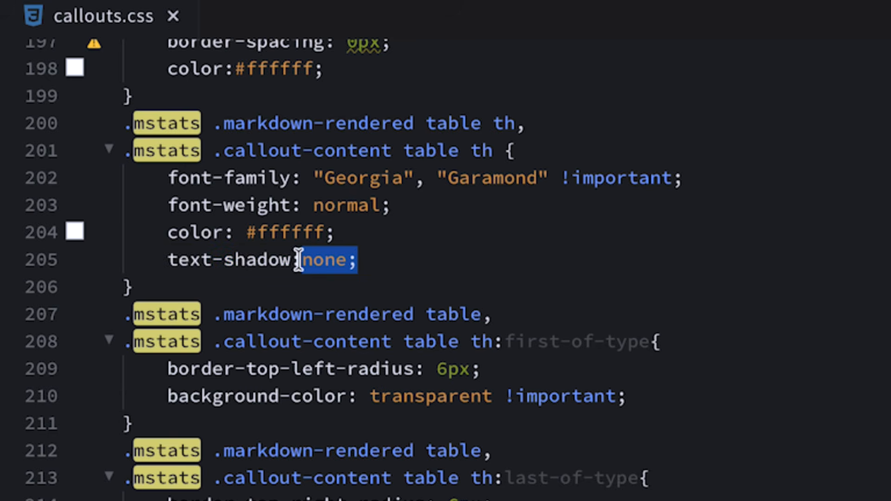
- Examine the mstats corner rules for the first and last header cells and the last row's first cell, including their border-radius declarations
{"action": "scroll", "coordinate": [298, 259], "scroll_direction": "down", "scroll_amount": 3}
{"action": "left_click_drag", "start_coordinate": [214, 219], "coordinate": [627, 297]}
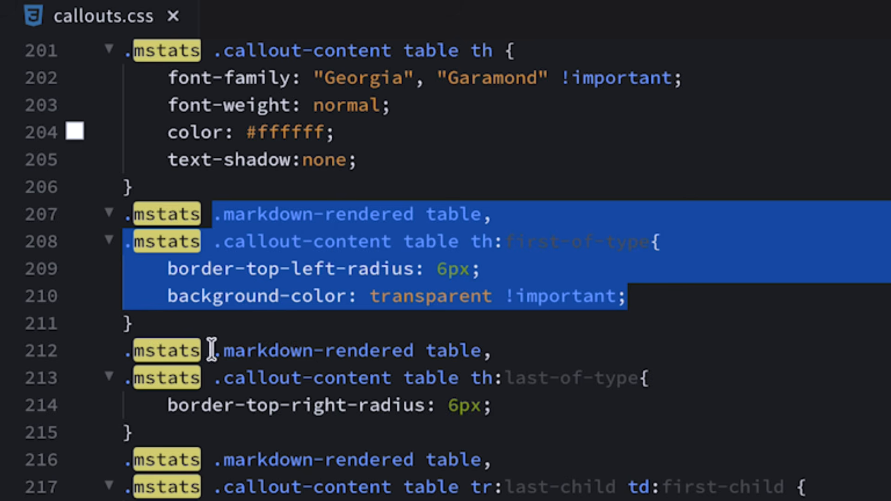
{"action": "left_click", "coordinate": [529, 408]}
{"action": "left_click_drag", "start_coordinate": [529, 407], "coordinate": [118, 346]}
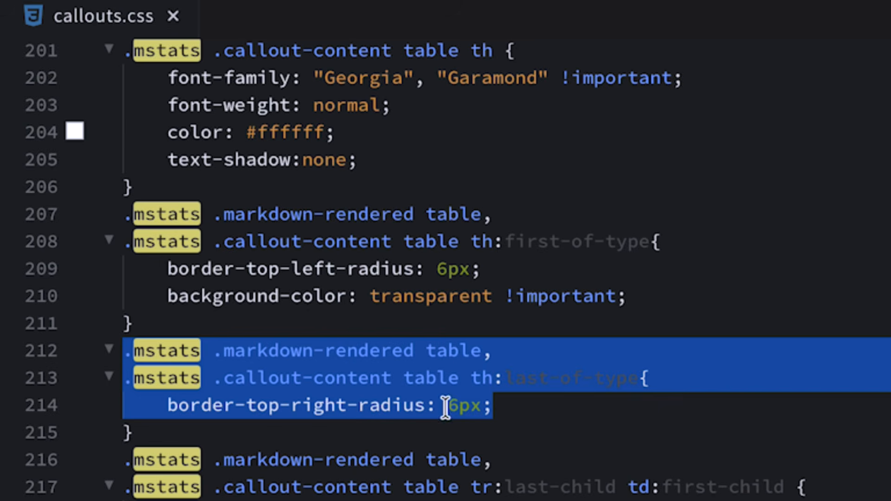
{"action": "left_click", "coordinate": [509, 267]}
{"action": "left_click_drag", "start_coordinate": [509, 267], "coordinate": [159, 268]}
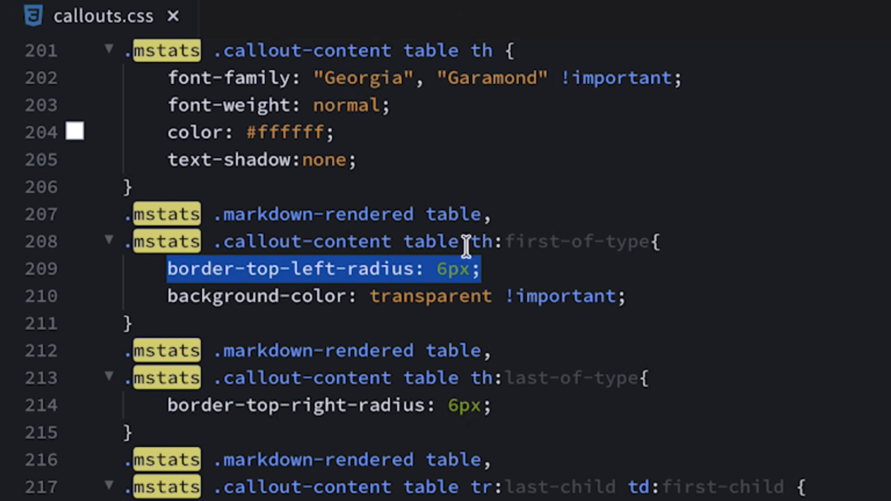
{"action": "mouse_move", "coordinate": [493, 241]}
{"action": "left_mouse_down"}
{"action": "mouse_move", "coordinate": [499, 236]}
{"action": "mouse_move", "coordinate": [481, 244]}
{"action": "left_mouse_up"}
{"action": "scroll", "coordinate": [446, 398], "scroll_direction": "down", "scroll_amount": 1}
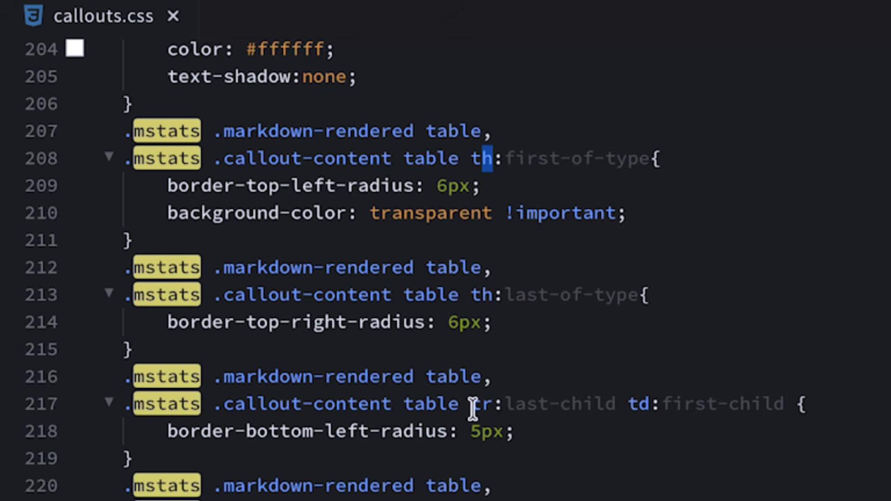
{"action": "left_click_drag", "start_coordinate": [158, 432], "coordinate": [462, 417]}
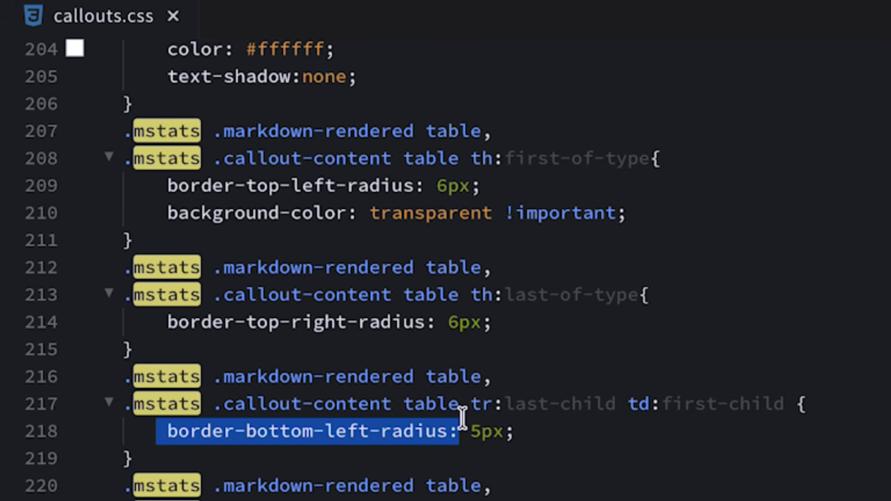
{"action": "scroll", "coordinate": [462, 419], "scroll_direction": "down", "scroll_amount": 1}
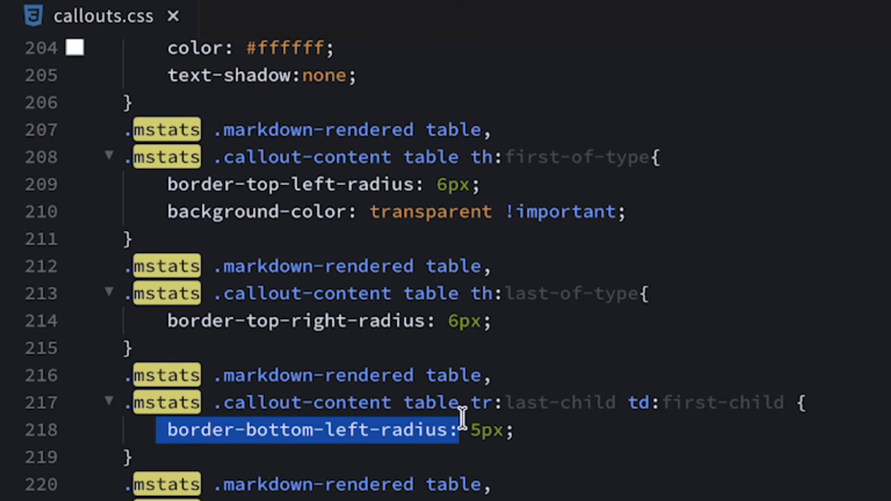
- Review the MONSTER ACTIONS and MONSTER PASSIVE FEATURES callout rules, including their colors, icons, backgrounds and borders
{"action": "scroll", "coordinate": [463, 419], "scroll_direction": "down", "scroll_amount": 5}
{"action": "left_click_drag", "start_coordinate": [442, 311], "coordinate": [115, 124]}
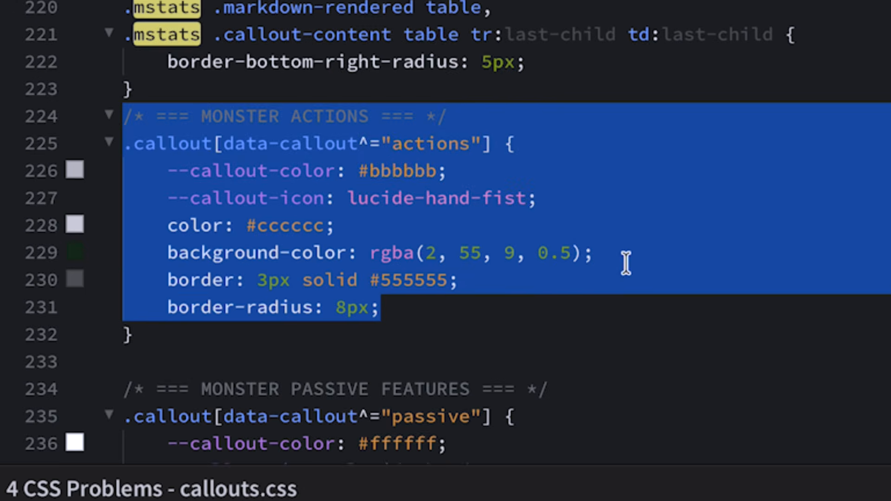
{"action": "scroll", "coordinate": [627, 263], "scroll_direction": "down", "scroll_amount": 1}
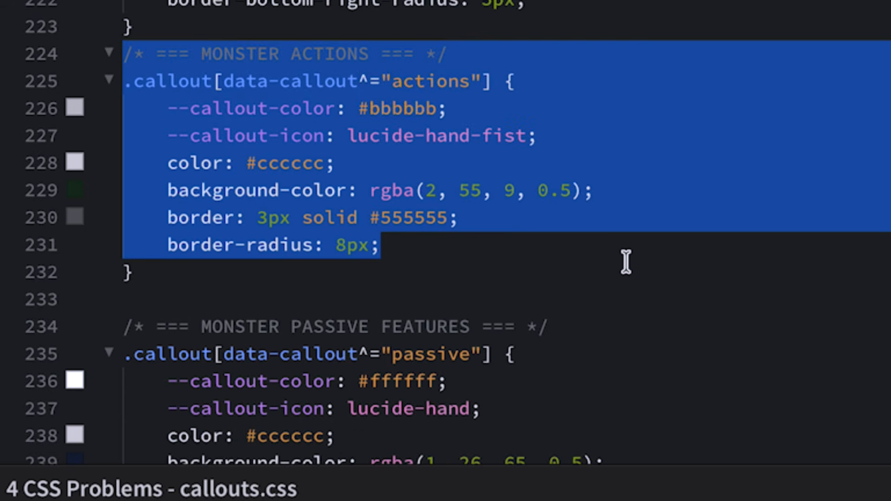
{"action": "left_click", "coordinate": [452, 97]}
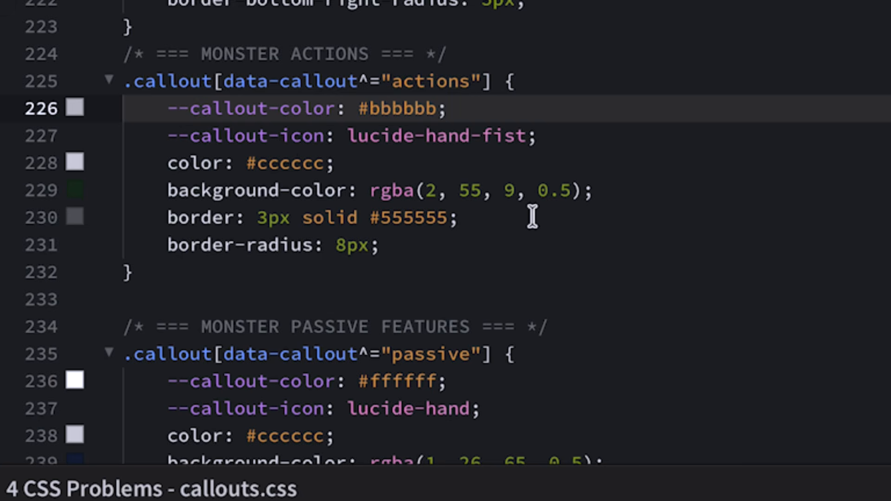
{"action": "scroll", "coordinate": [533, 216], "scroll_direction": "down", "scroll_amount": 3}
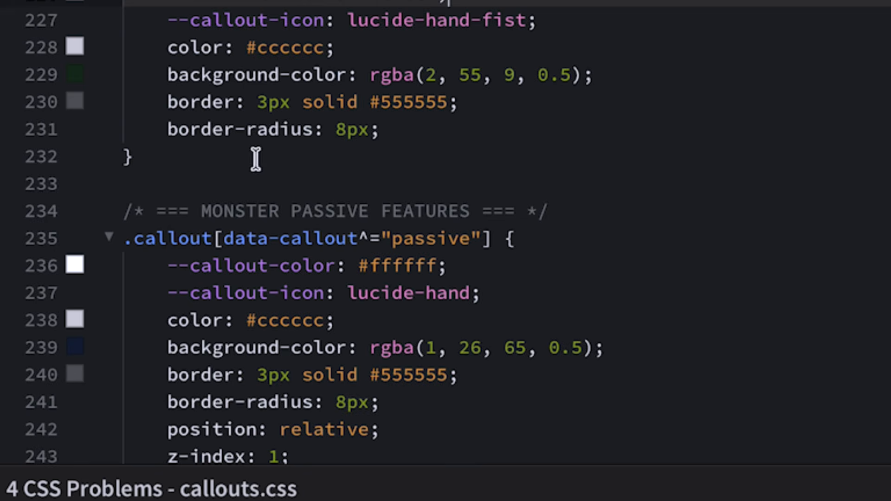
{"action": "scroll", "coordinate": [306, 286], "scroll_direction": "down", "scroll_amount": 2}
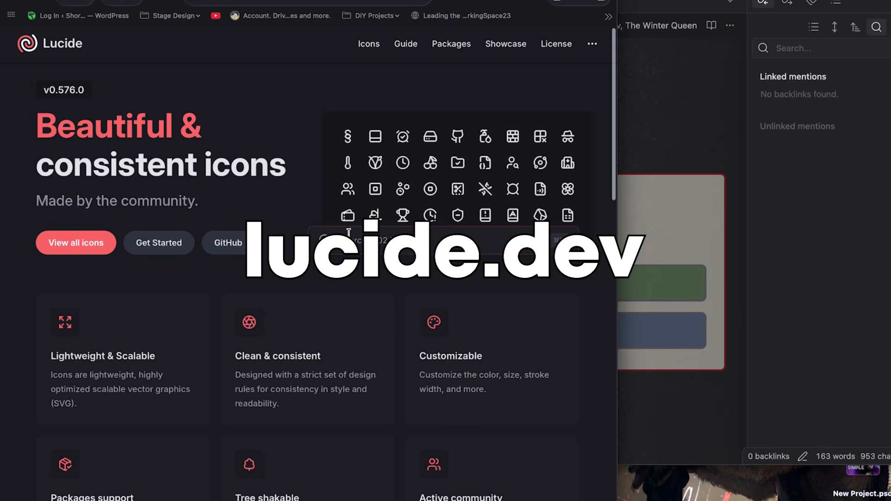
- Switch to the Lucide website in the browser and open its full icon library
{"action": "left_click", "coordinate": [62, 242]}
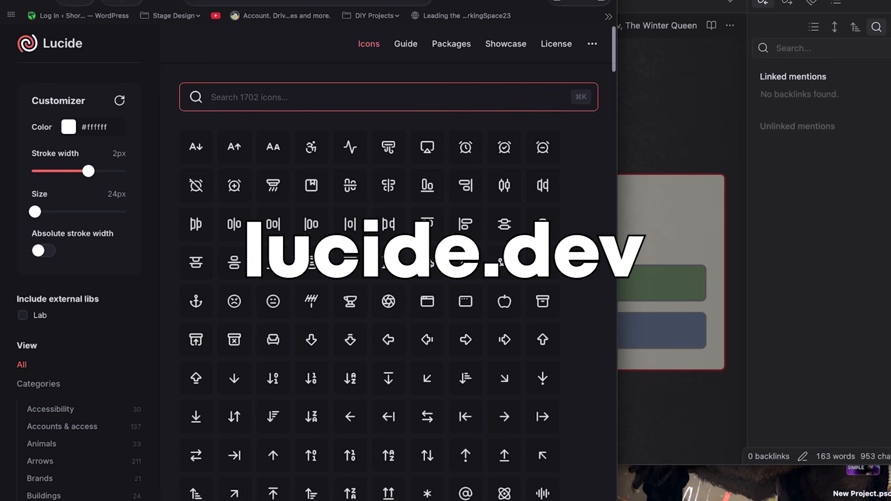
- Search the Lucide icon library for "skull" and select the skull icon
{"action": "type", "text": "skull"}
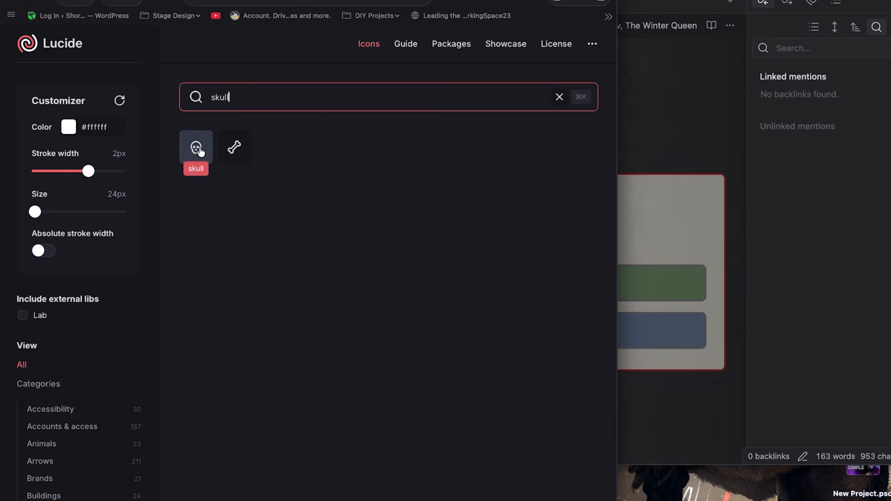
{"action": "left_click", "coordinate": [200, 152]}
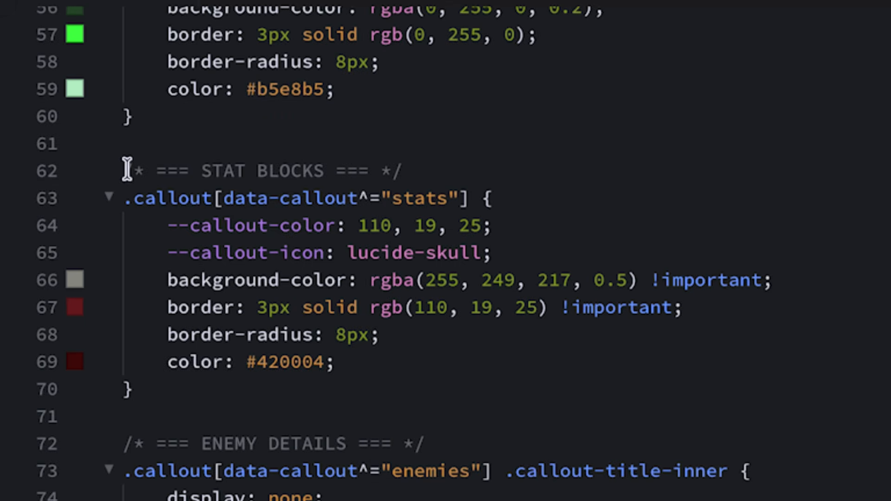
- Examine the STAT BLOCKS callout rule in the CSS file, especially its --callout-icon declaration using lucide-skull
{"action": "left_click_drag", "start_coordinate": [125, 171], "coordinate": [407, 370]}
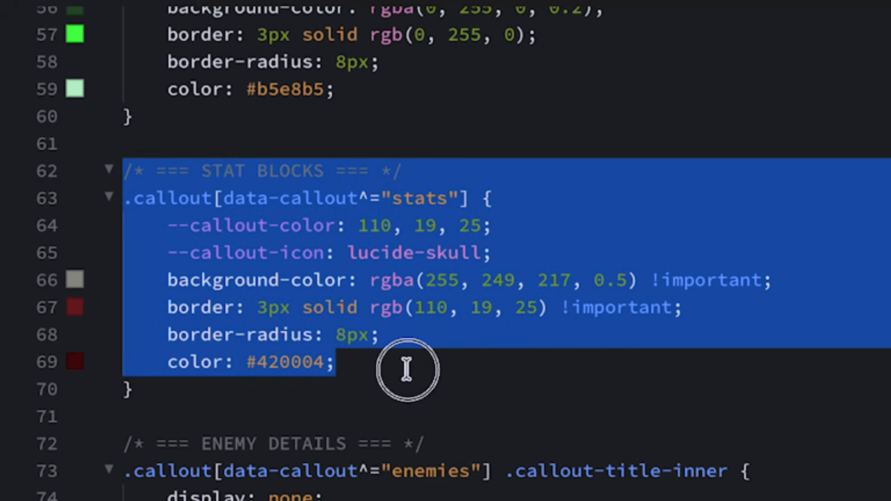
{"action": "left_click", "coordinate": [407, 370]}
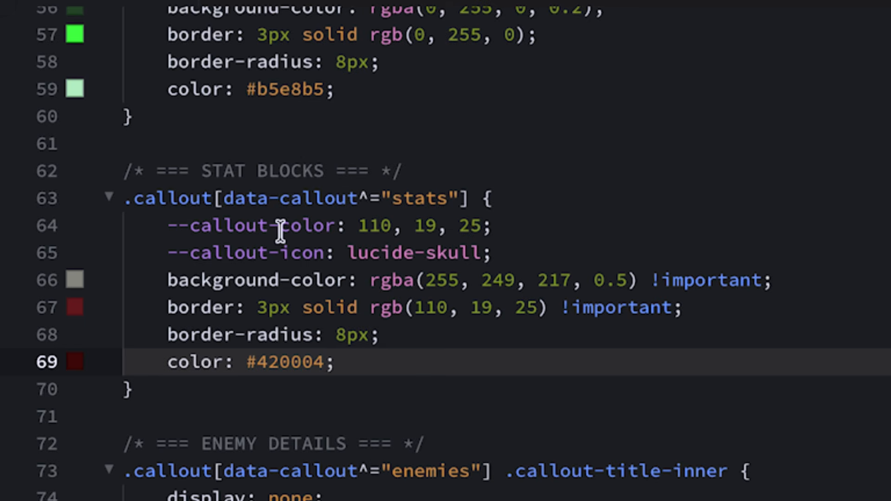
{"action": "left_click_drag", "start_coordinate": [191, 255], "coordinate": [483, 253]}
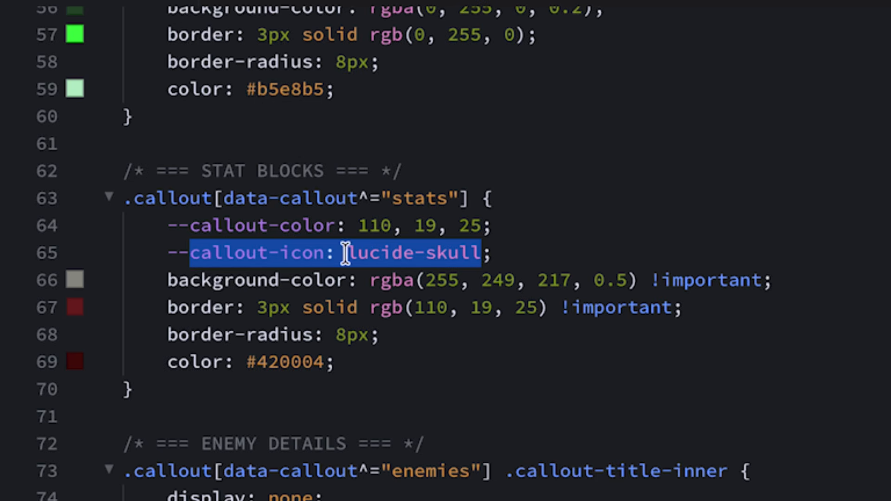
{"action": "left_click", "coordinate": [346, 253]}
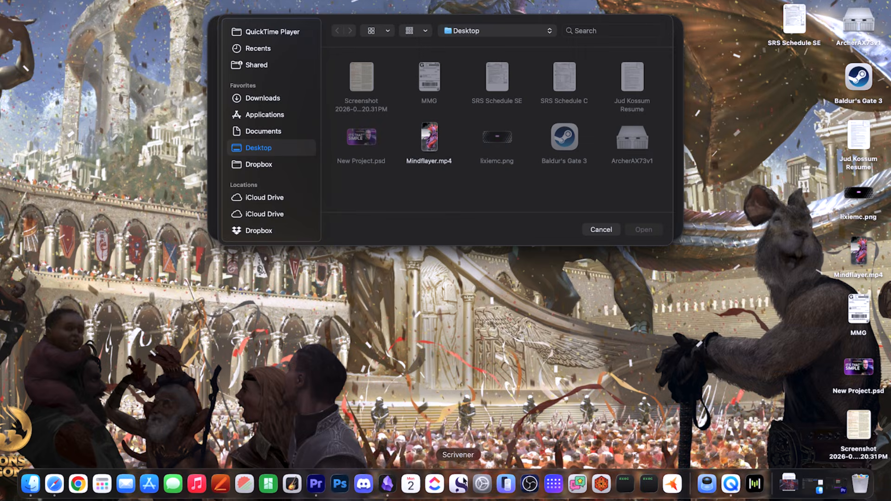
- Switch to Obsidian and look through the Appearance settings of the Nimble Vault
{"action": "left_click", "coordinate": [388, 483]}
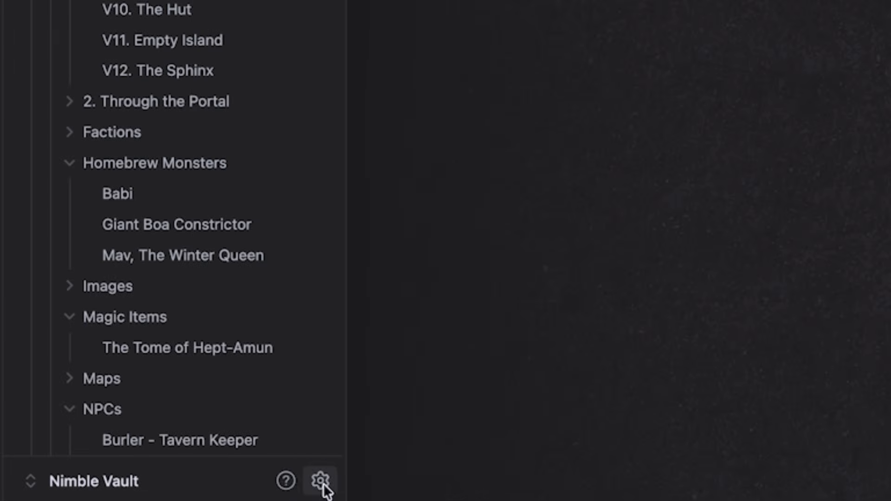
{"action": "left_click", "coordinate": [323, 483]}
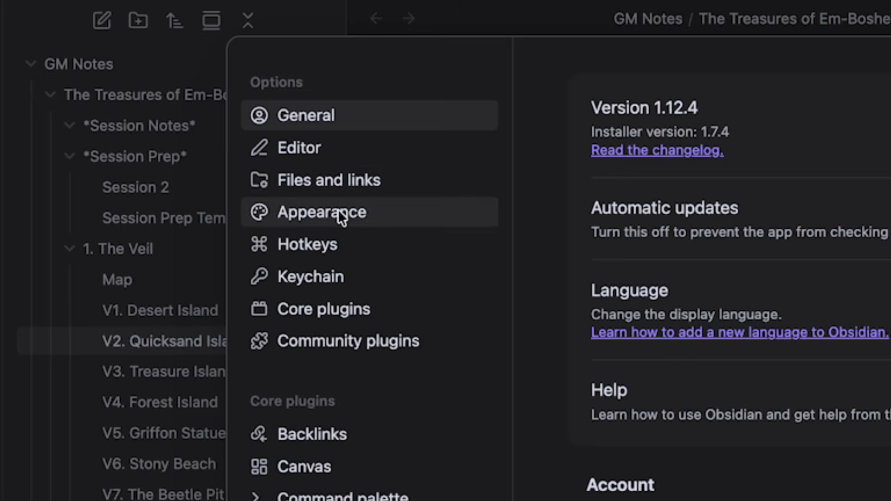
{"action": "left_click", "coordinate": [338, 210]}
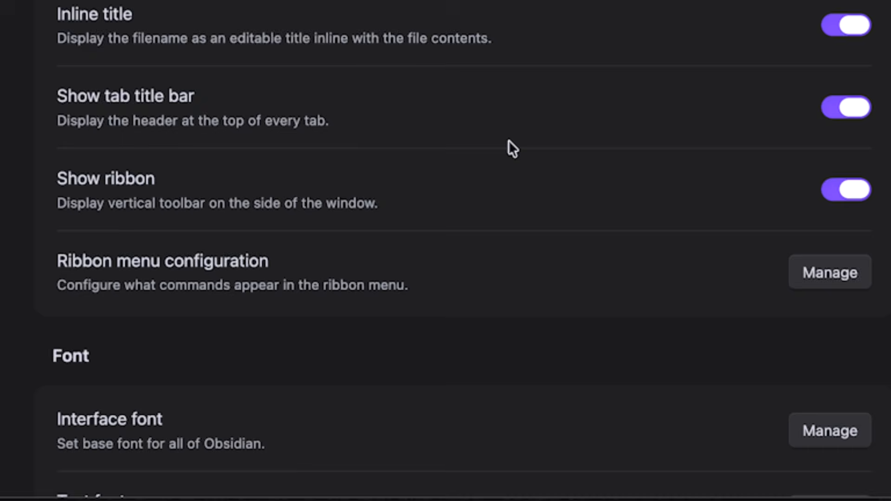
{"action": "scroll", "coordinate": [509, 140], "scroll_direction": "down", "scroll_amount": 15}
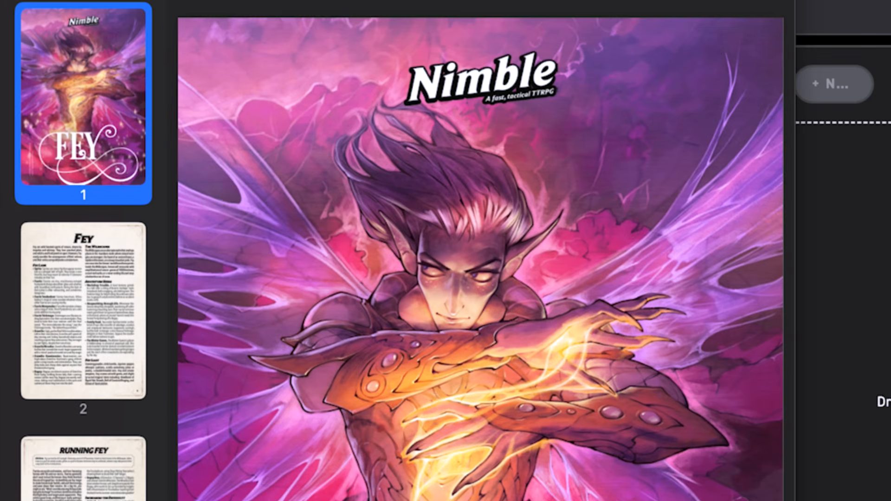
- Look through the Nimble Fey PDF up to the Mav, The Winter Queen statblock and review its layout
{"action": "scroll", "coordinate": [486, 251], "scroll_direction": "down", "scroll_amount": 15}
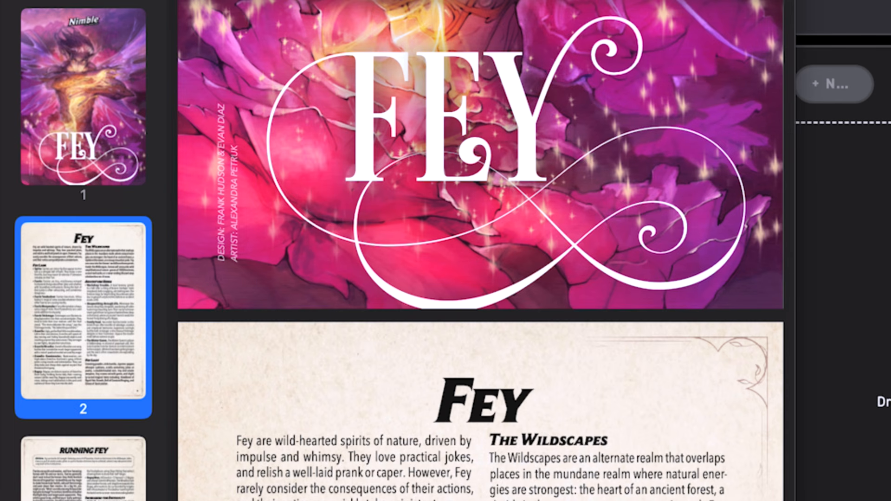
{"action": "scroll", "coordinate": [486, 251], "scroll_direction": "down", "scroll_amount": 20}
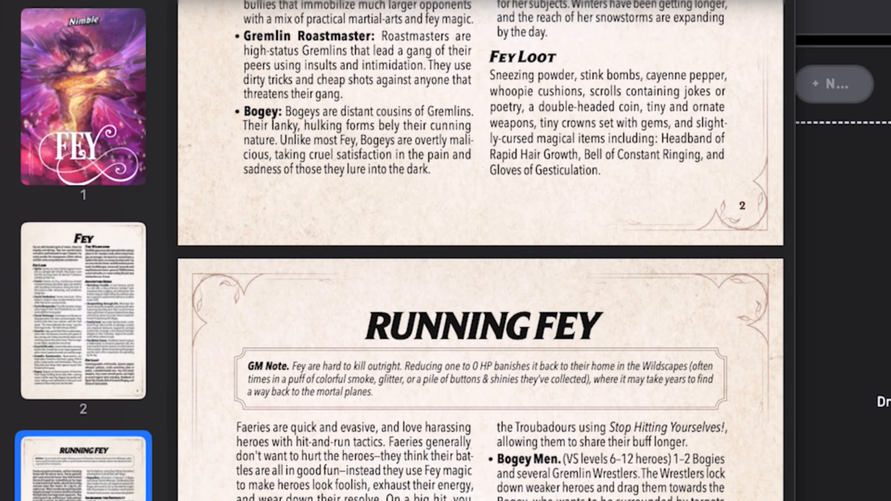
{"action": "scroll", "coordinate": [486, 251], "scroll_direction": "down", "scroll_amount": 6}
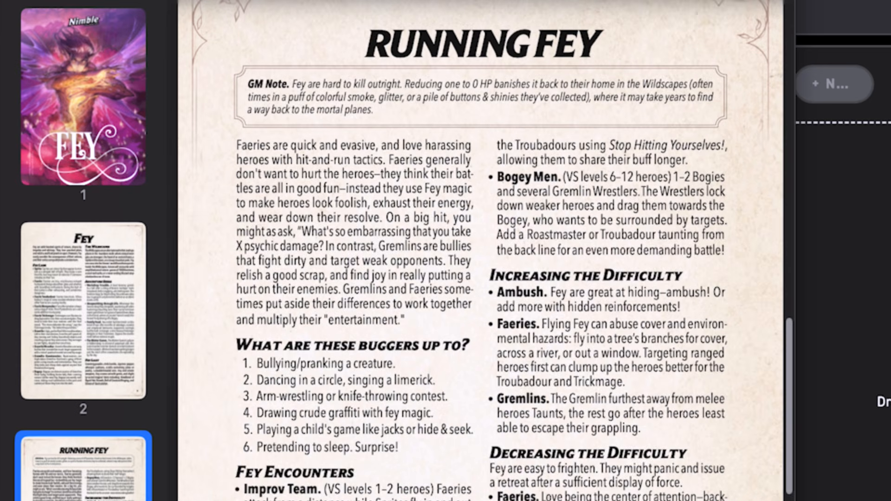
{"action": "scroll", "coordinate": [481, 250], "scroll_direction": "up", "scroll_amount": 2}
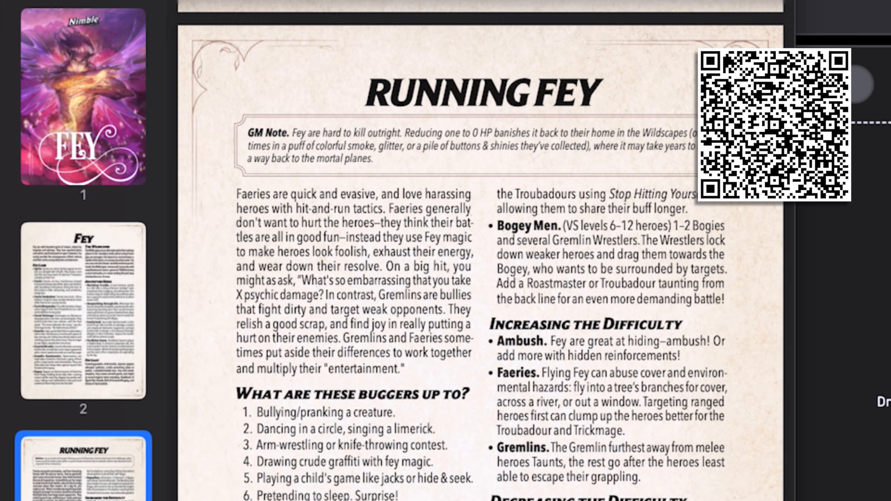
{"action": "scroll", "coordinate": [480, 251], "scroll_direction": "down", "scroll_amount": 5}
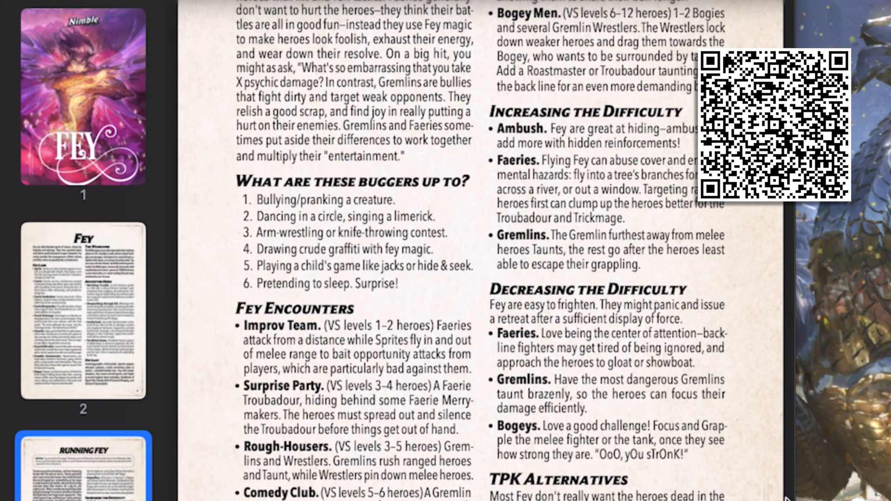
{"action": "scroll", "coordinate": [481, 250], "scroll_direction": "down", "scroll_amount": 7}
{"action": "scroll", "coordinate": [481, 251], "scroll_direction": "down", "scroll_amount": 12}
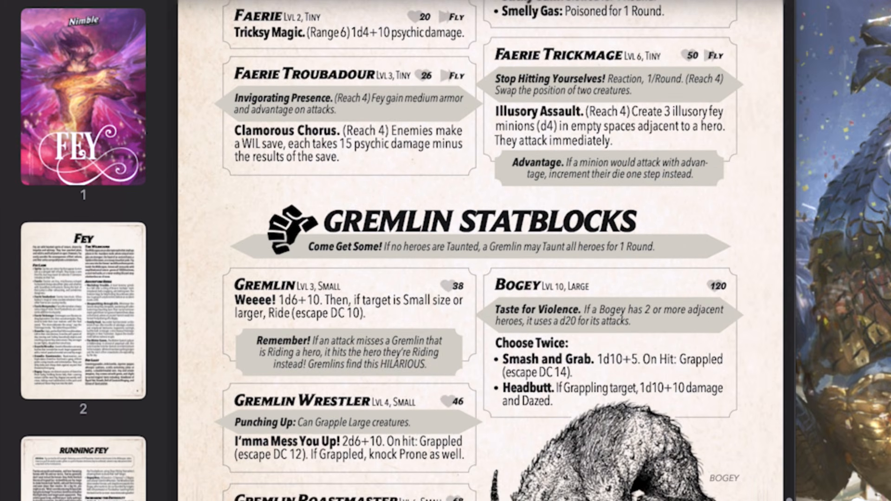
{"action": "scroll", "coordinate": [481, 251], "scroll_direction": "down", "scroll_amount": 20}
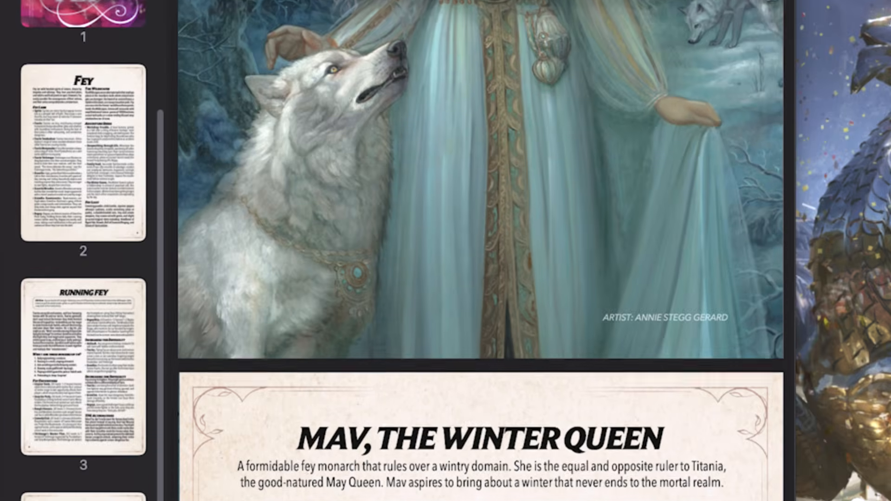
{"action": "scroll", "coordinate": [480, 250], "scroll_direction": "down", "scroll_amount": 4}
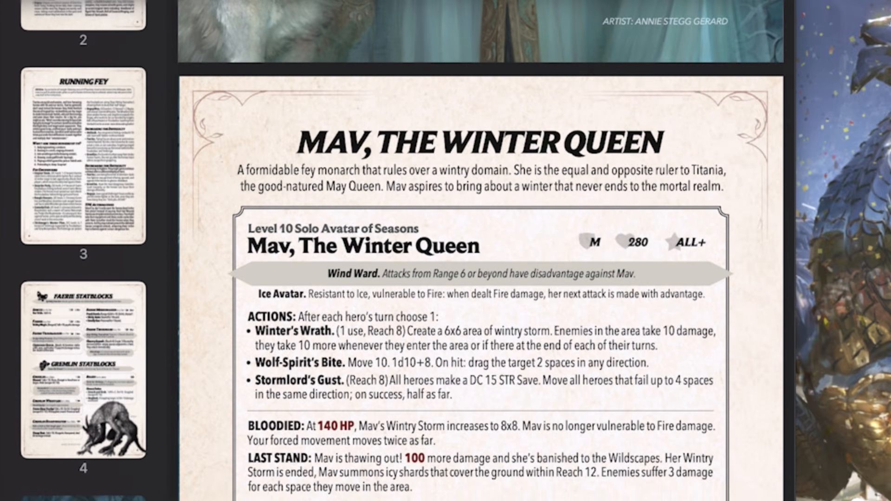
{"action": "scroll", "coordinate": [480, 250], "scroll_direction": "up", "scroll_amount": 2}
{"action": "scroll", "coordinate": [480, 251], "scroll_direction": "down", "scroll_amount": 2}
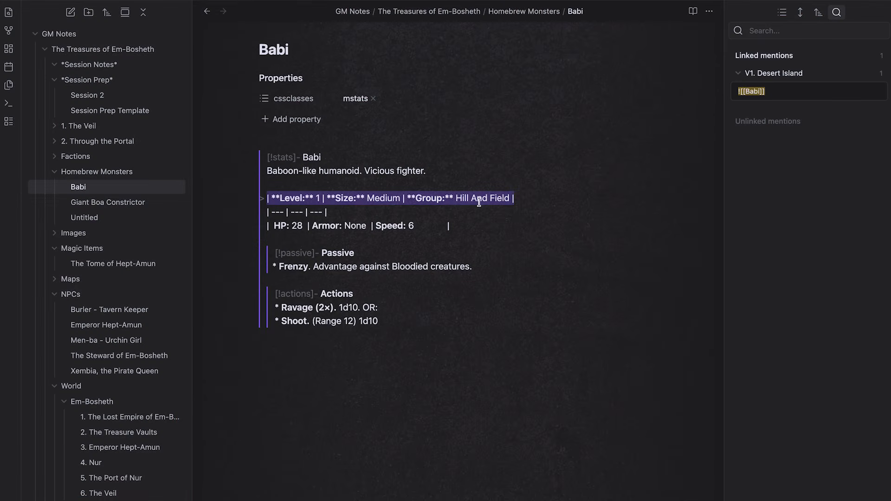
- Examine the Markdown table in the Babi note's stats callout: the pipe-separated header row, dashed separator row and HP row
{"action": "left_click", "coordinate": [272, 197]}
{"action": "key", "text": "Left"}
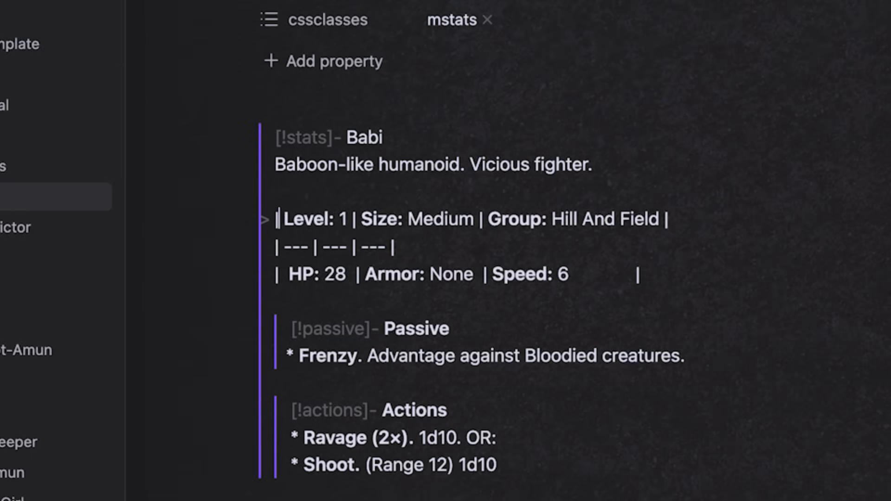
{"action": "key", "text": "Right"}
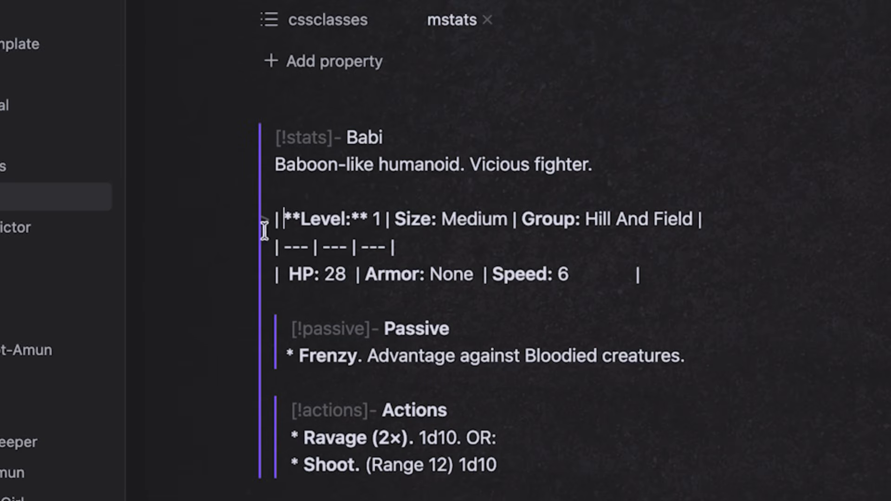
{"action": "left_click", "coordinate": [459, 207]}
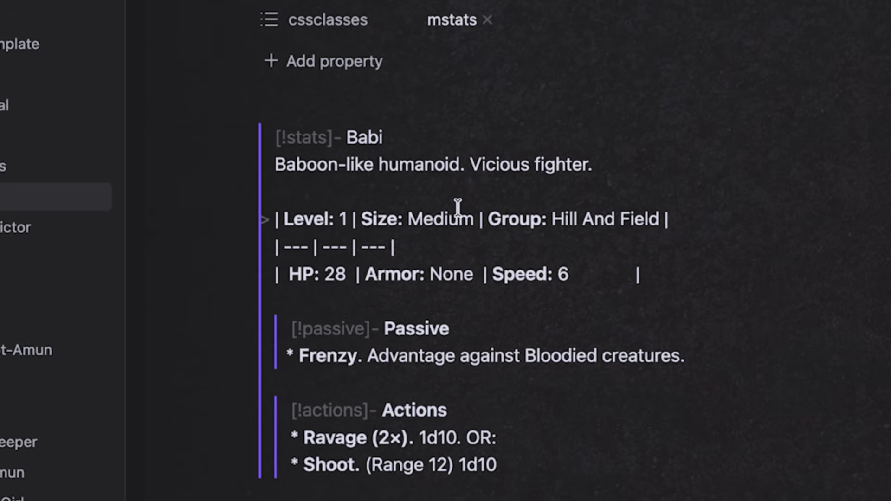
{"action": "left_click", "coordinate": [278, 216]}
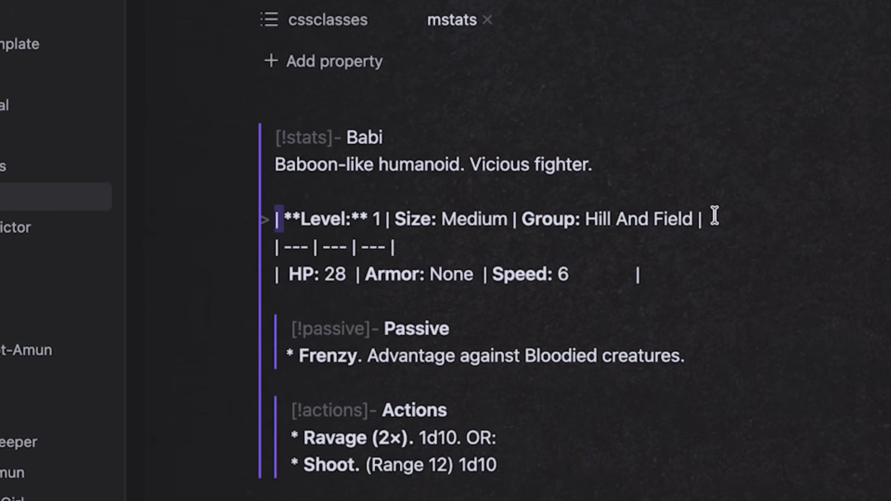
{"action": "left_click_drag", "start_coordinate": [275, 247], "coordinate": [417, 255]}
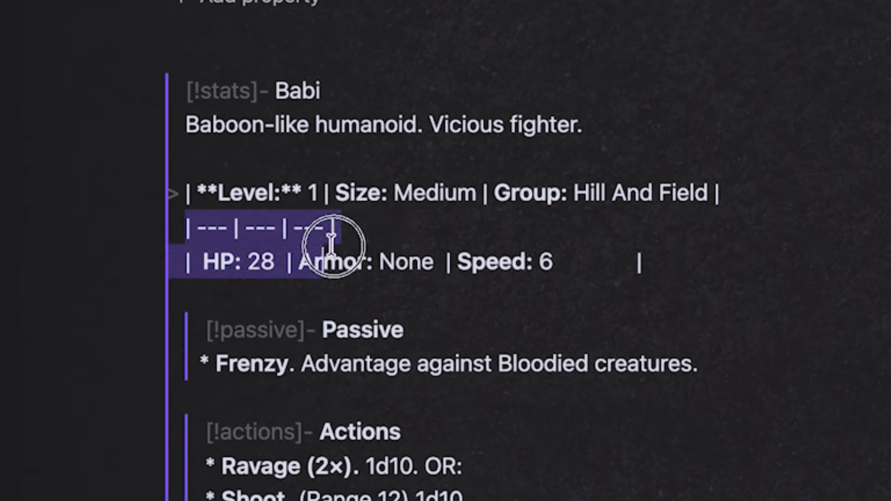
{"action": "left_click_drag", "start_coordinate": [364, 237], "coordinate": [340, 224]}
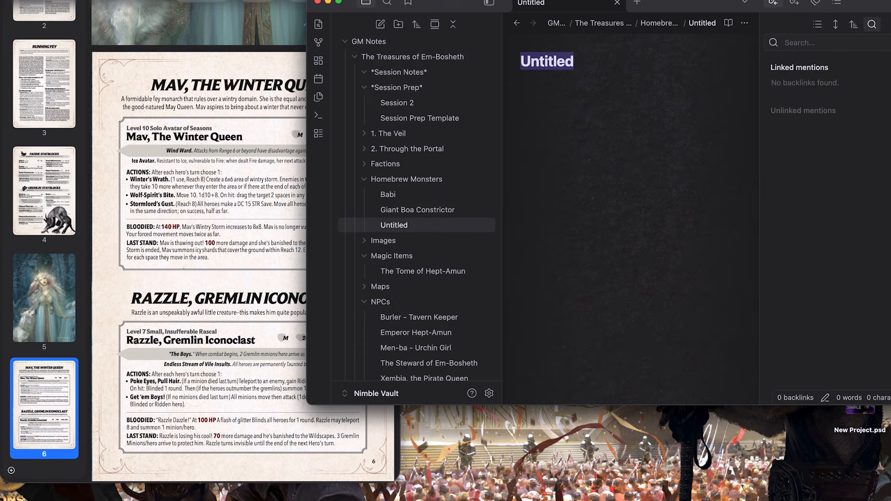
- Title the new untitled note in Homebrew Monsters "Mav, The Winter Queen"
{"action": "type", "text": "M"}
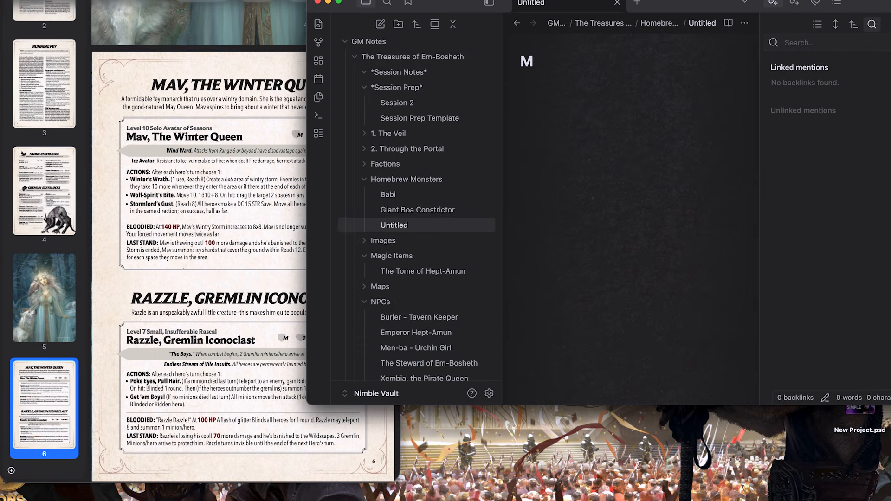
{"action": "type", "text": "av, The W"}
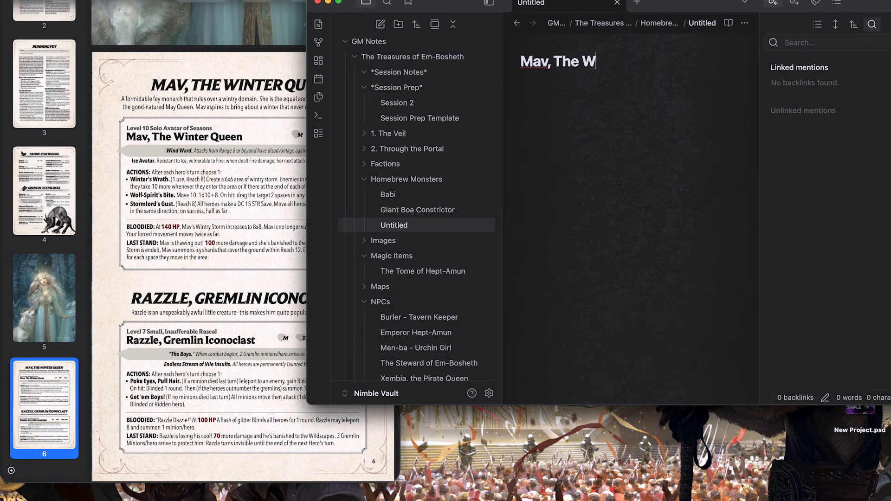
{"action": "type", "text": "inter Que"}
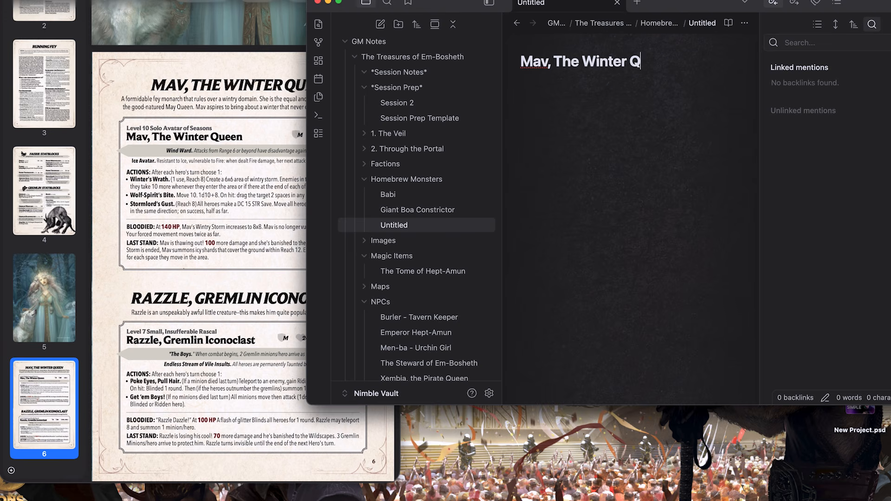
{"action": "type", "text": "en"}
{"action": "key", "text": "Return"}
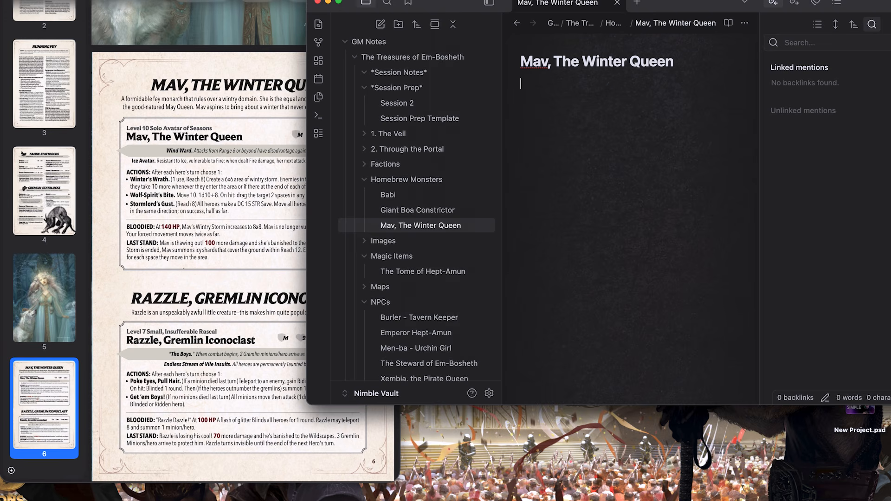
- Add a cssclasses file property with the value mstats to the Mav, The Winter Queen note
{"action": "key", "text": "super+p"}
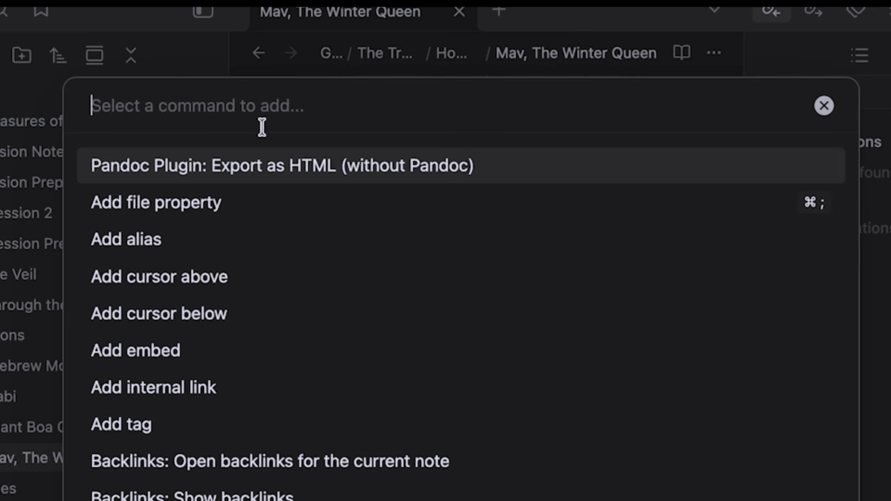
{"action": "left_click", "coordinate": [238, 204]}
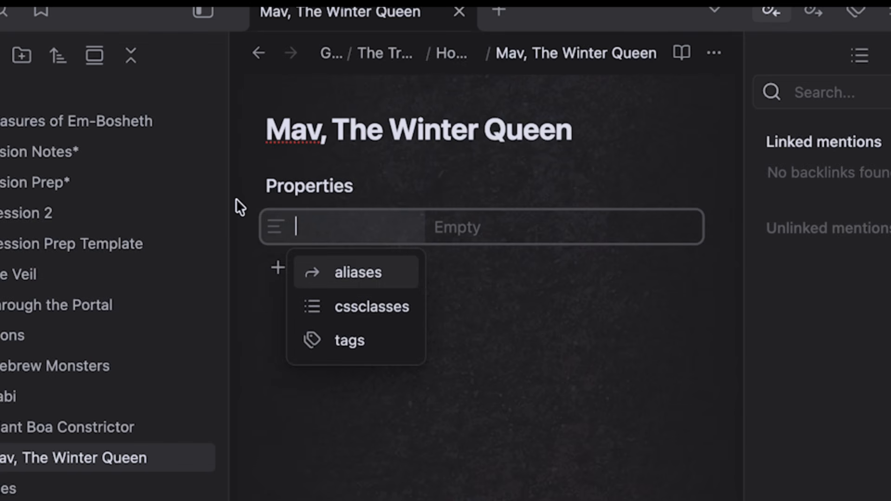
{"action": "left_click", "coordinate": [361, 311]}
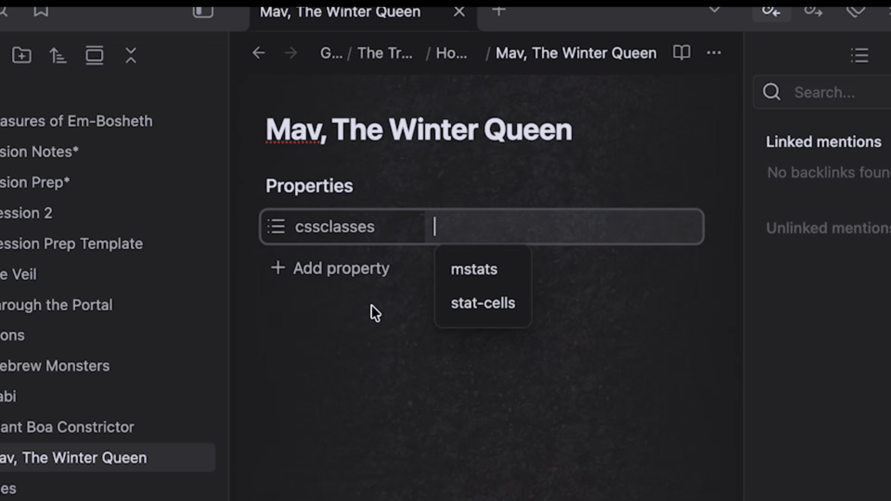
{"action": "left_click", "coordinate": [484, 266]}
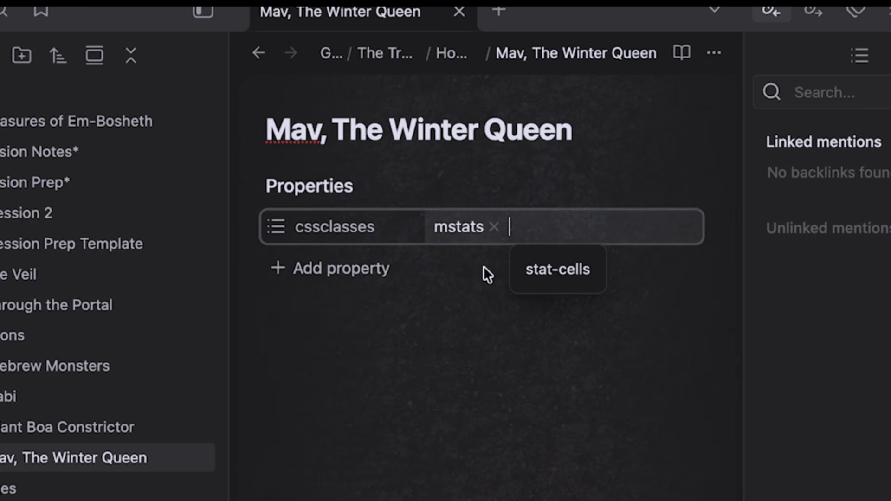
- Start a stats callout in the note body with the line >[!stats] and the title "Mav, The Winter Queen"
{"action": "left_click", "coordinate": [391, 339]}
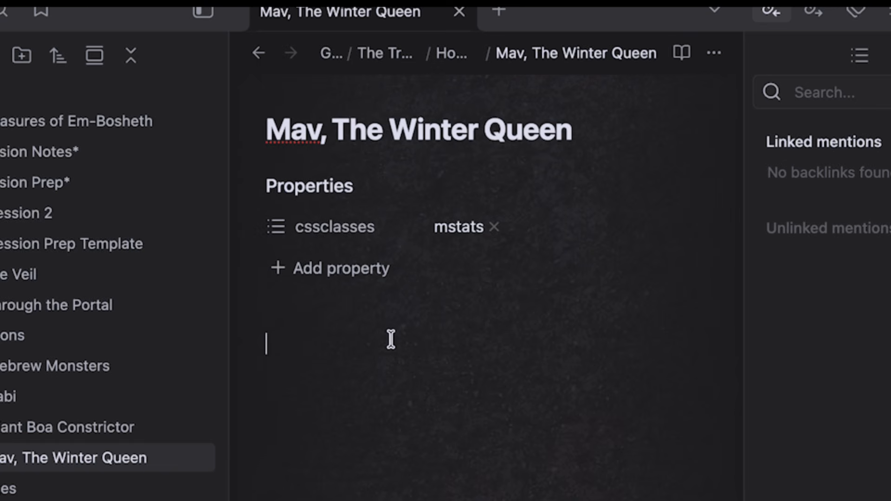
{"action": "type", "text": ">"}
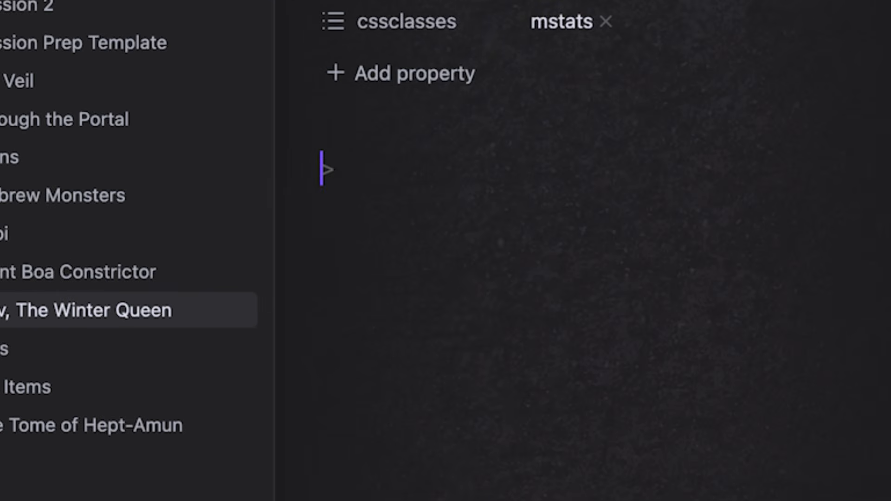
{"action": "type", "text": "[!stats"}
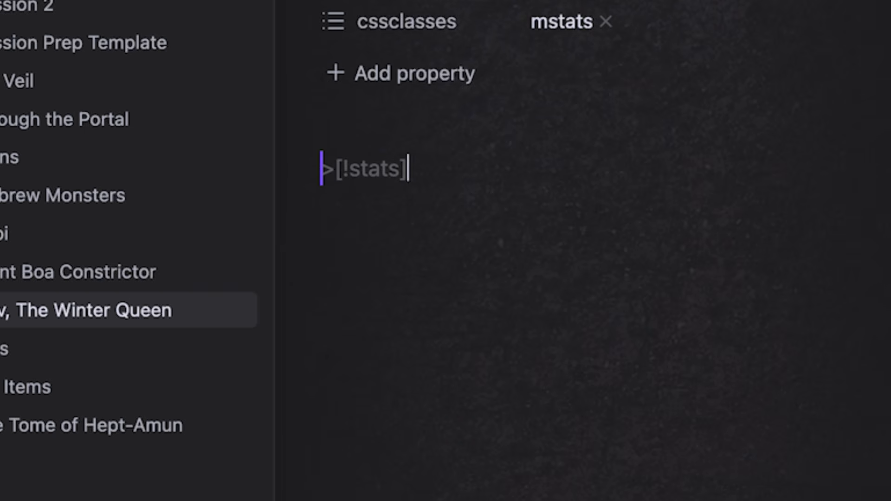
{"action": "type", "text": "]M"}
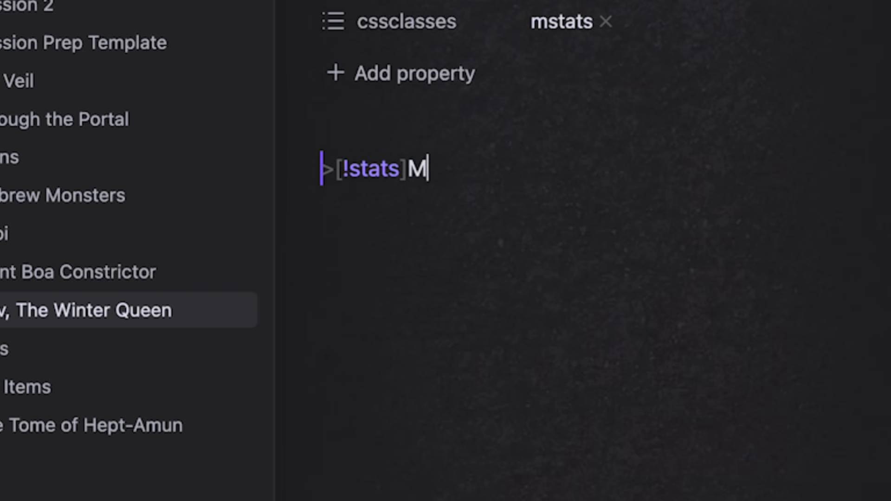
{"action": "type", "text": "ac"}
{"action": "key", "text": "BackSpace"}
{"action": "type", "text": "v, T"}
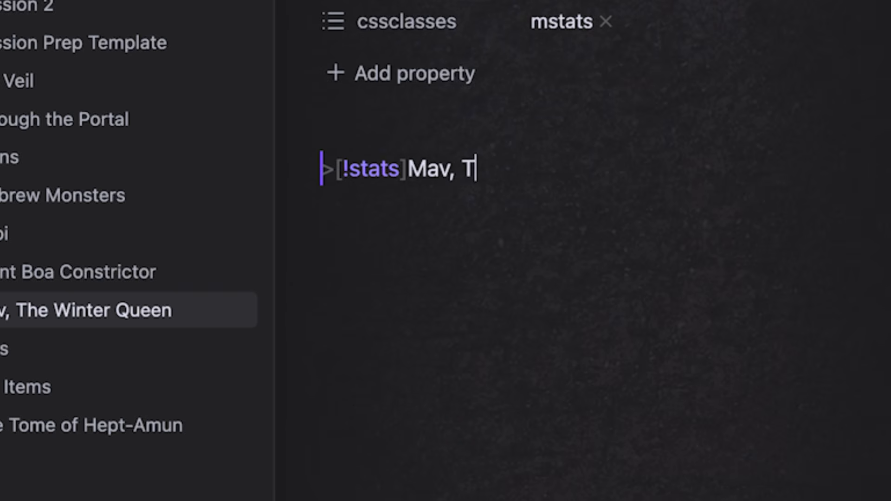
{"action": "type", "text": "he Winter Quee"}
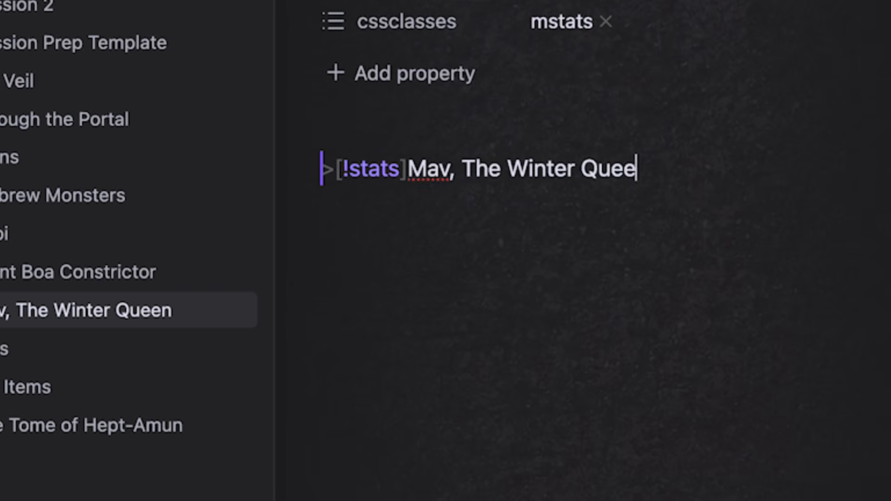
{"action": "type", "text": "n"}
{"action": "key", "text": "Return"}
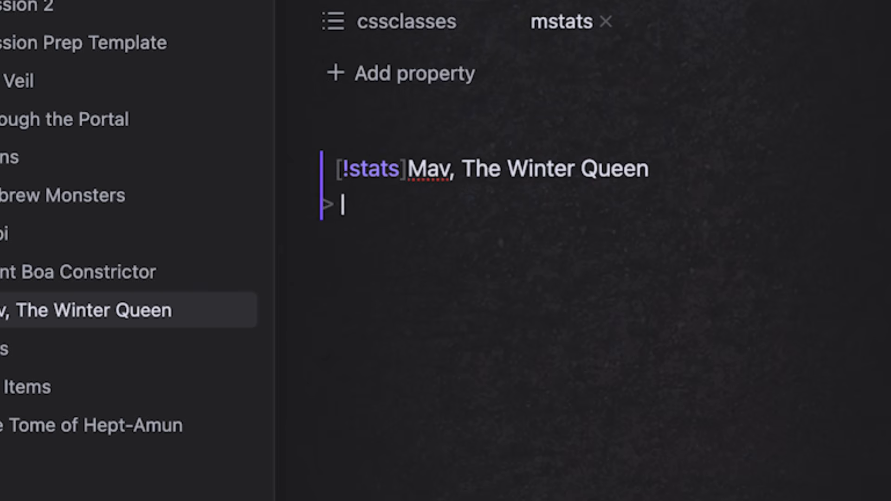
{"action": "type", "text": "|Level"}
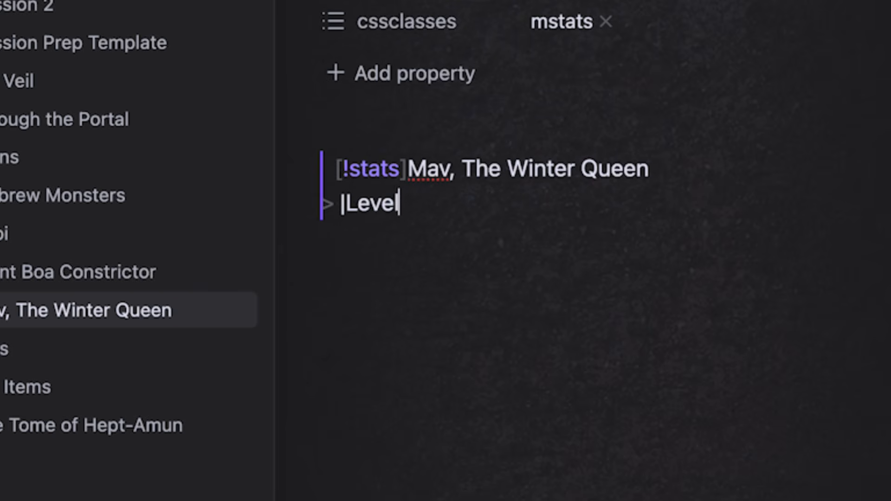
{"action": "type", "text": ": 10"}
{"action": "key", "text": "BackSpace"}
{"action": "key", "text": "BackSpace"}
{"action": "key", "text": "BackSpace"}
{"action": "key", "text": "BackSpace"}
{"action": "key", "text": "BackSpace"}
{"action": "key", "text": "BackSpace"}
{"action": "key", "text": "BackSpace"}
{"action": "key", "text": "BackSpace"}
{"action": "key", "text": "BackSpace"}
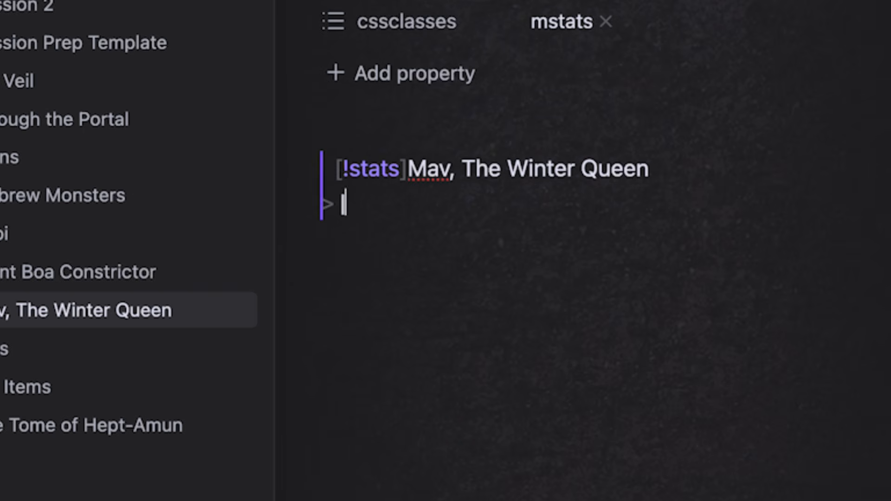
- Begin the callout's pipe-separated header row with the cells "**Level**: 10" and "**Size**: Medium"
{"action": "type", "text": "**Lev"}
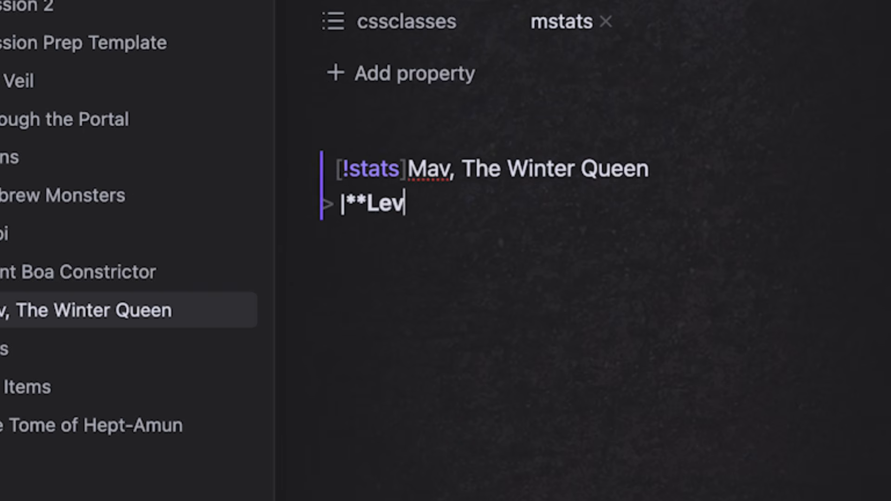
{"action": "type", "text": "el**: 10"}
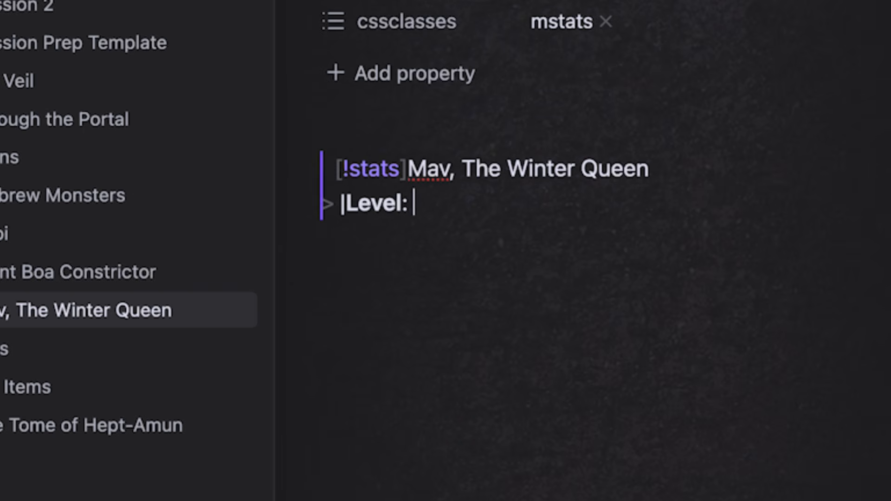
{"action": "type", "text": " |"}
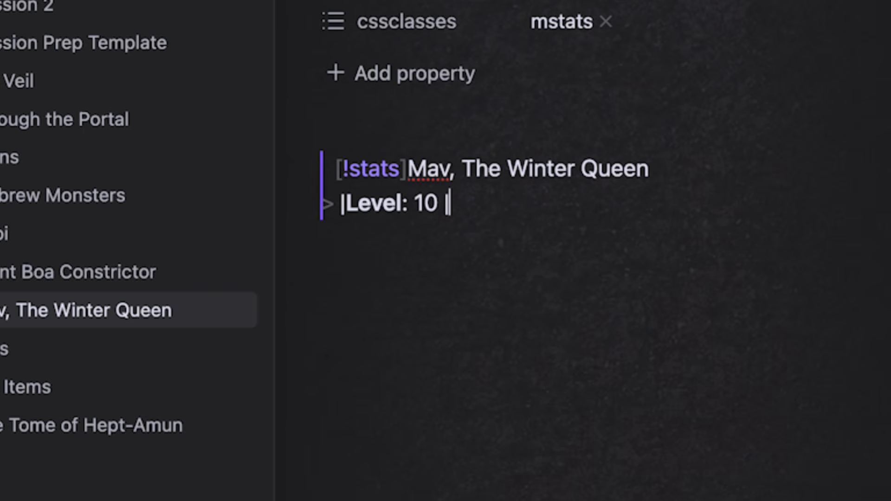
{"action": "left_click", "coordinate": [343, 204]}
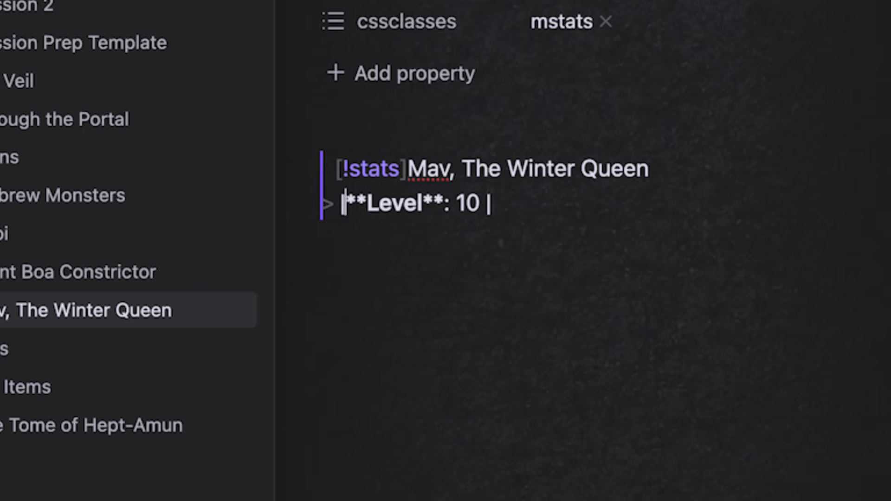
{"action": "left_click", "coordinate": [514, 197]}
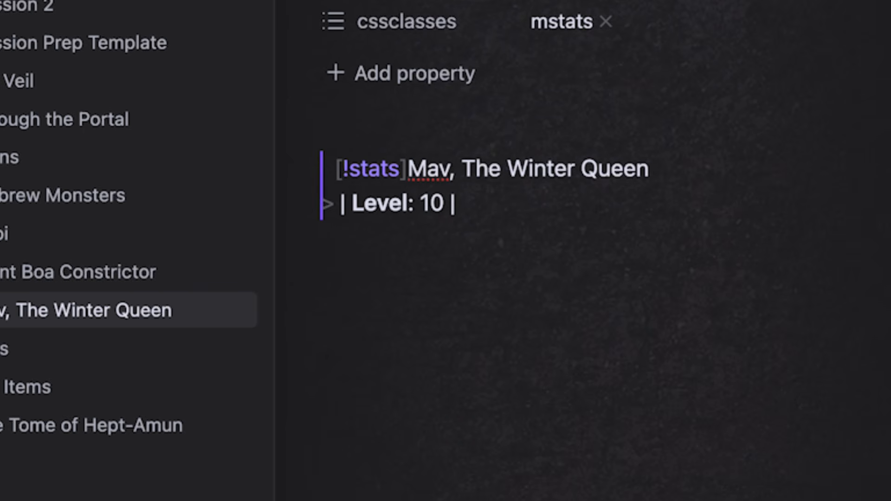
{"action": "type", "text": "**Size"}
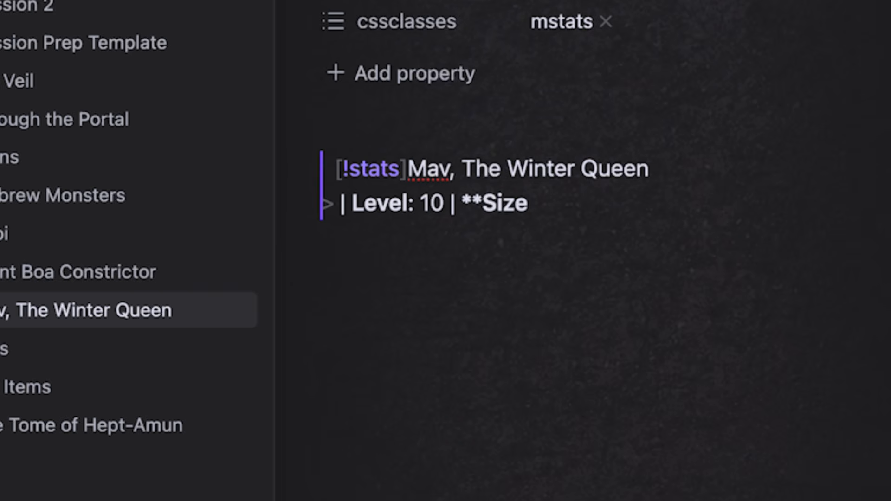
{"action": "type", "text": "**:"}
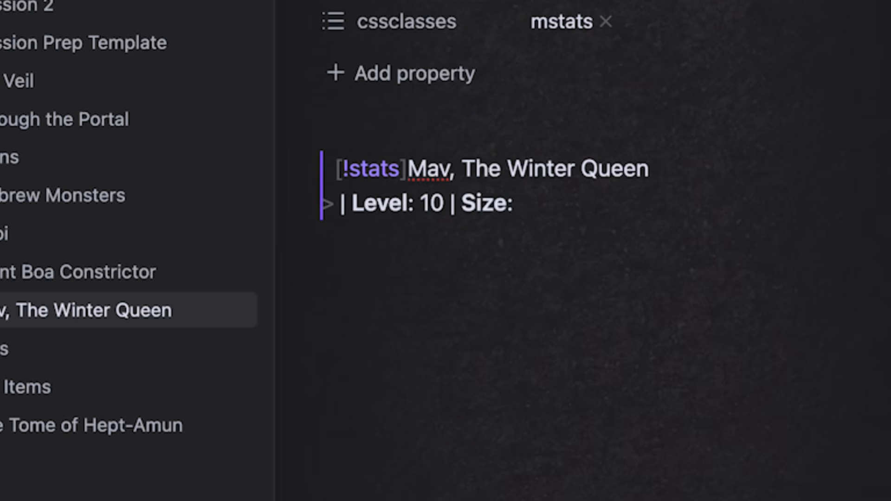
{"action": "type", "text": " Medium |"}
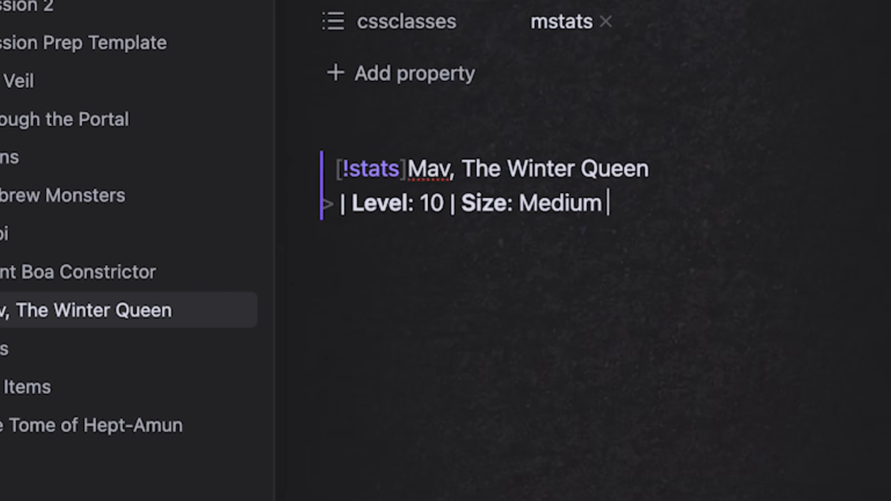
{"action": "type", "text": " Gro"}
{"action": "key", "text": "BackSpace"}
{"action": "key", "text": "BackSpace"}
{"action": "key", "text": "BackSpace"}
{"action": "key", "text": "BackSpace"}
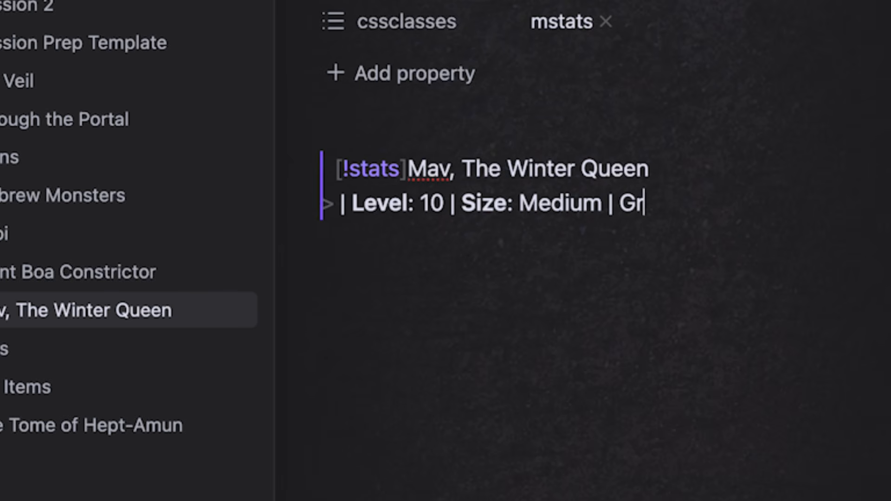
- Finish the header row with a third cell "**Group**: Fey" and start a new callout line
{"action": "type", "text": "**"}
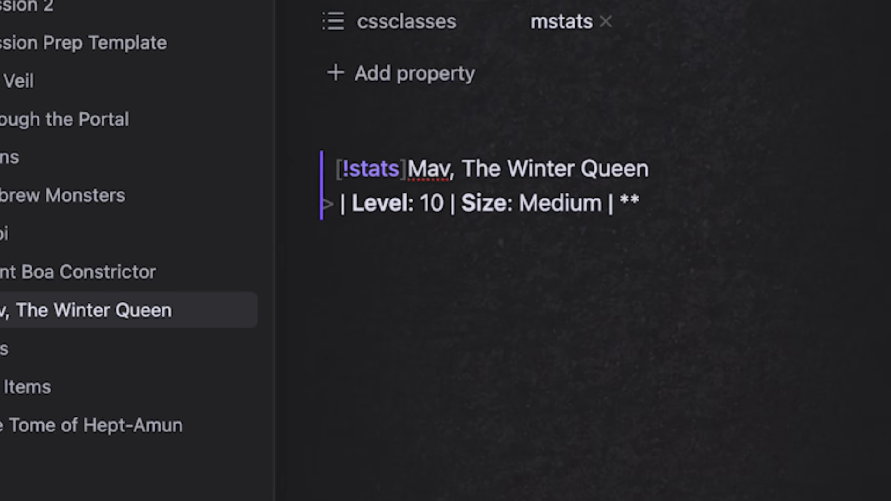
{"action": "type", "text": "Group:"}
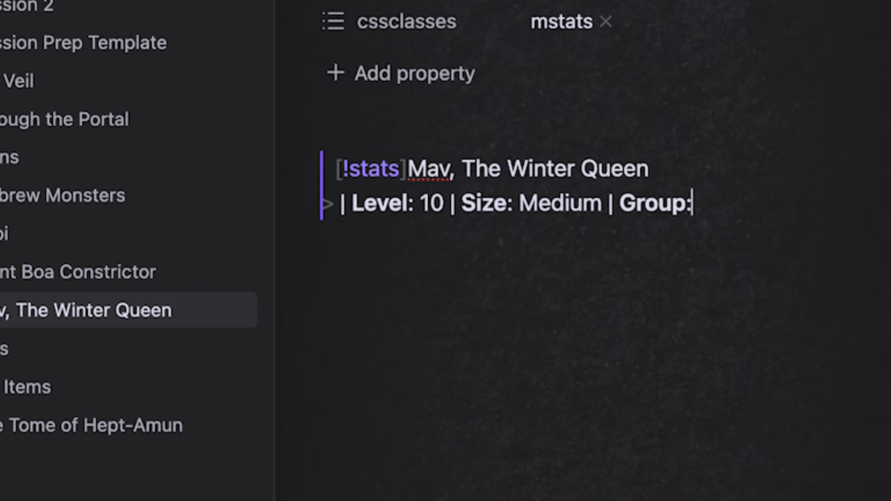
{"action": "type", "text": "** Fey"}
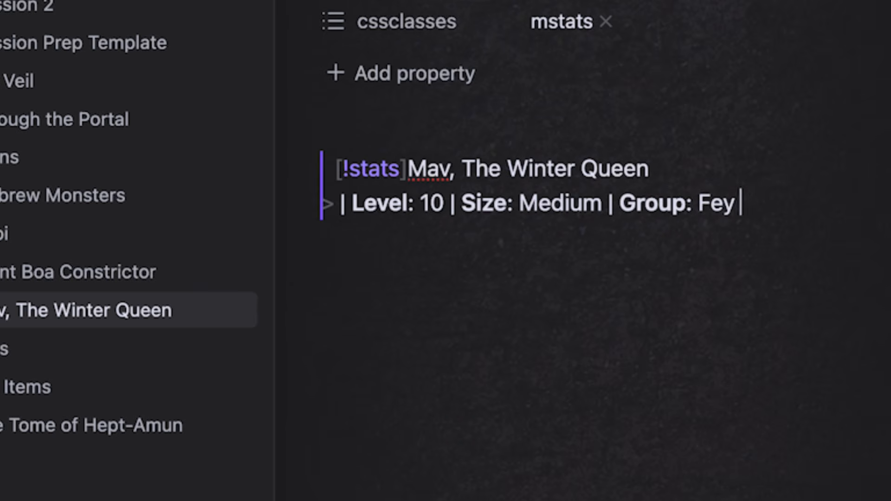
{"action": "type", "text": " |"}
{"action": "key", "text": "Return"}
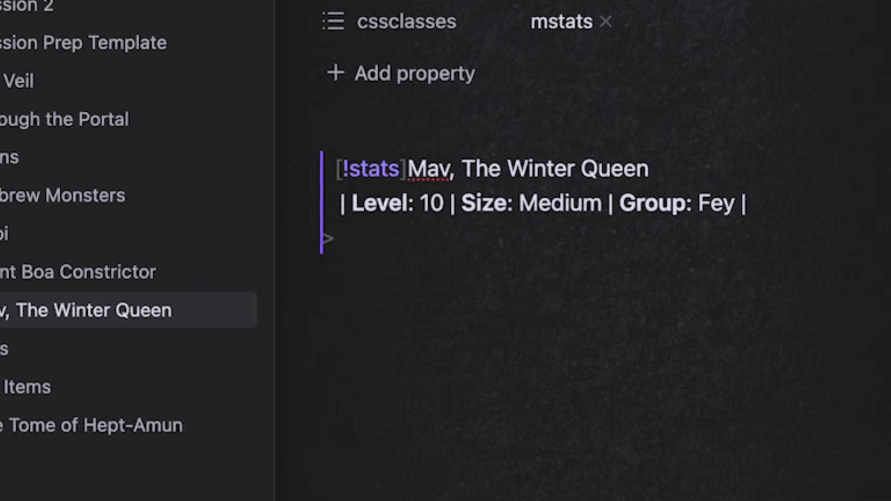
- Add the three-column separator row "| --- | --- | --- |" and insert a space between [!stats] and the callout title
{"action": "type", "text": "| --- |"}
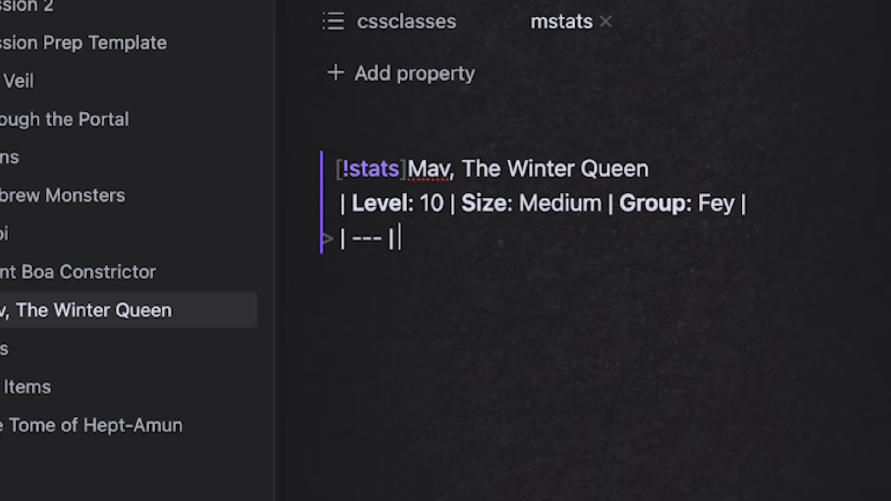
{"action": "type", "text": " --- | --- |"}
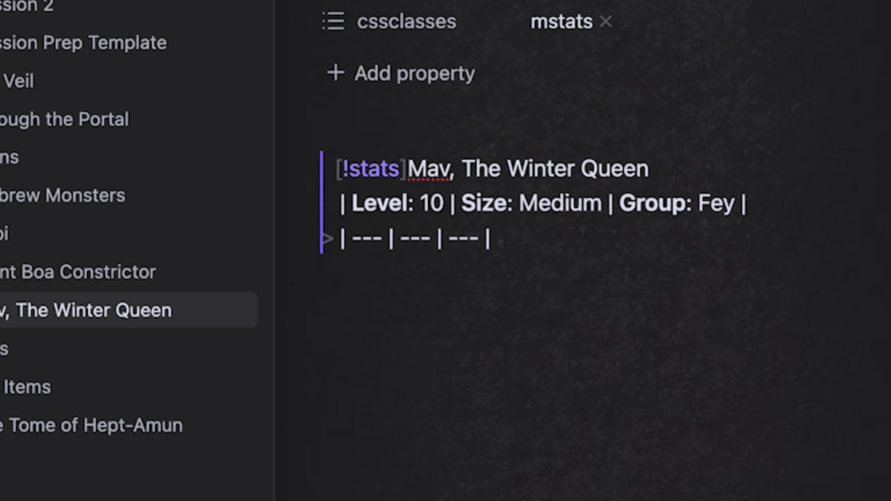
{"action": "key", "text": "Return"}
{"action": "key", "text": "Return"}
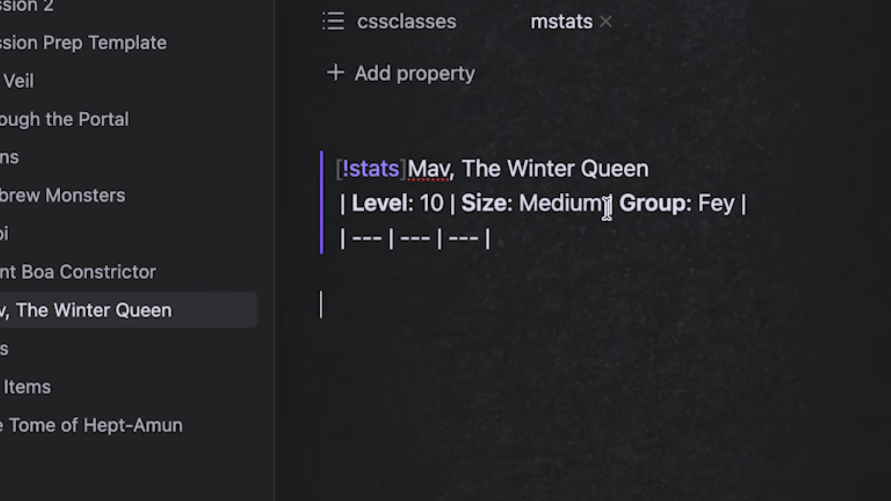
{"action": "left_click", "coordinate": [413, 167]}
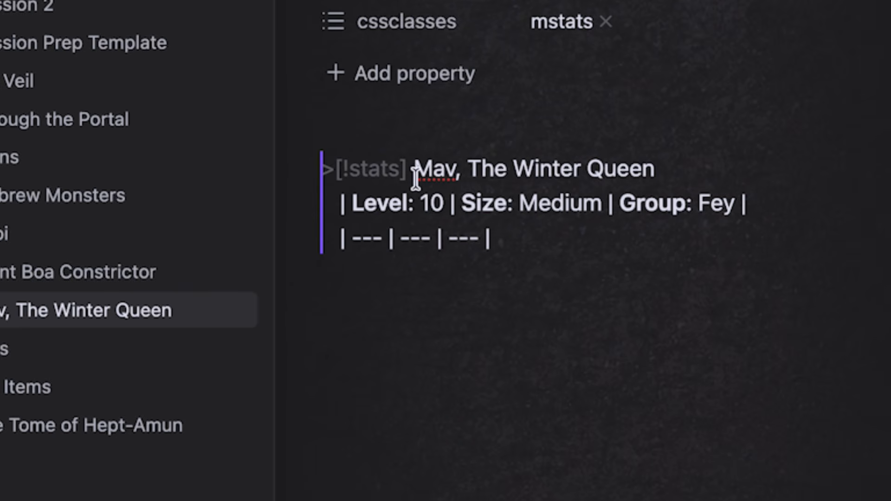
- Add a table row below the separator with the cells "**HP**: 280", "**Armor**: Medium" and "**Speed**: 6"
{"action": "left_click", "coordinate": [541, 246]}
{"action": "key", "text": "Return"}
{"action": "type", "text": "| HP: 280"}
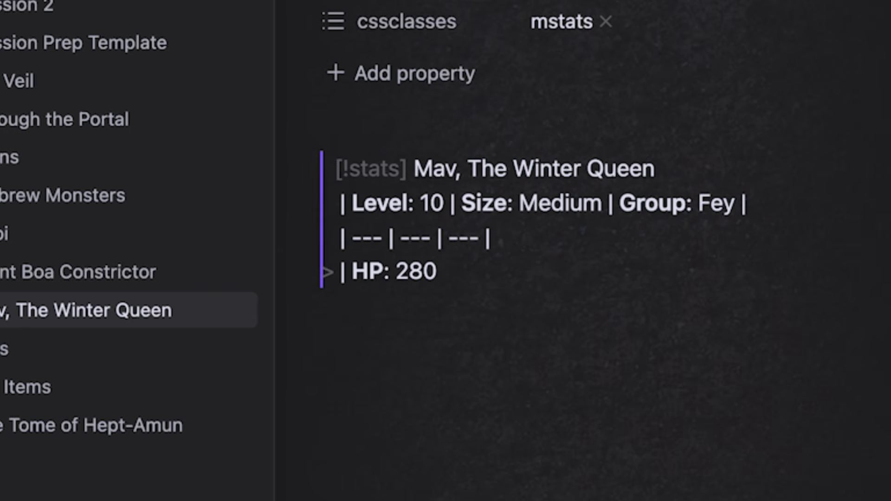
{"action": "type", "text": " | A"}
{"action": "key", "text": "BackSpace"}
{"action": "type", "text": "**Armor:** Medium"}
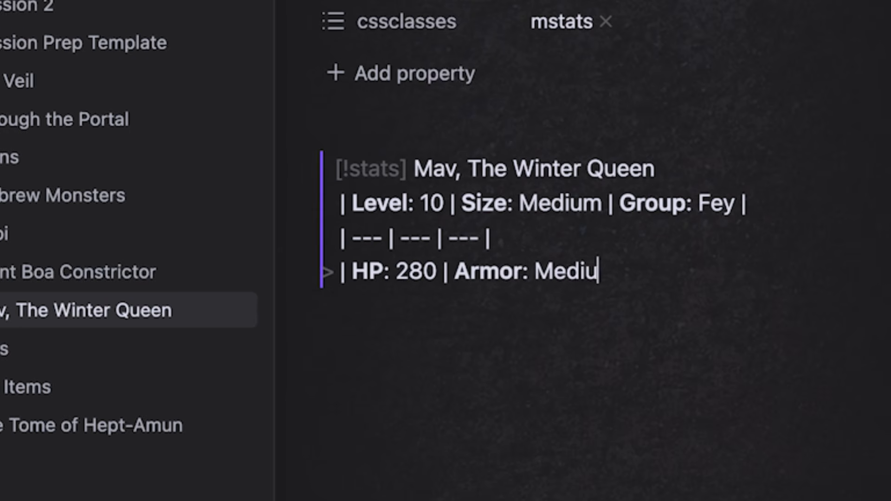
{"action": "type", "text": " |"}
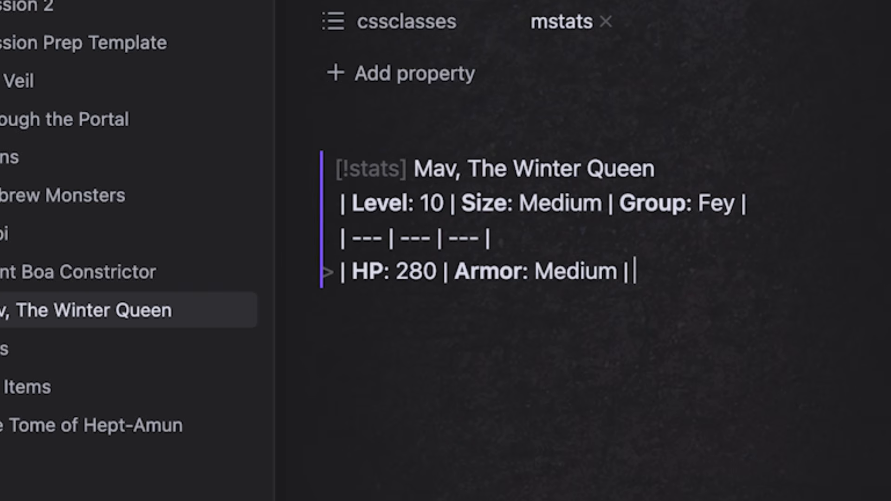
{"action": "type", "text": " **Speed**: 6"}
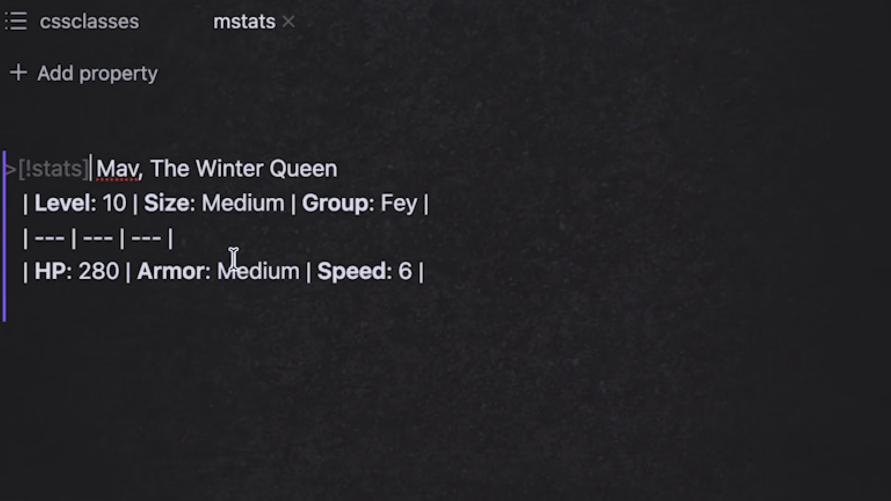
- Make the callout collapsed by default with a minus sign directly after [!stats], and test expanding and collapsing it
{"action": "type", "text": "-"}
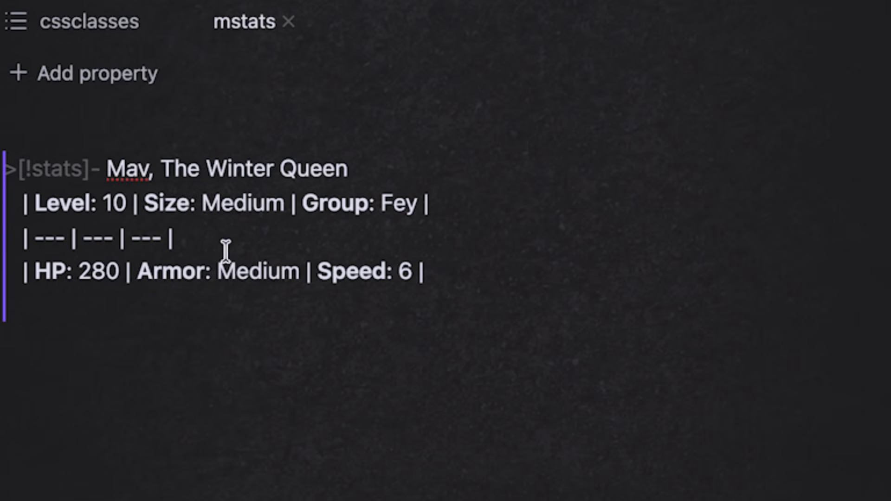
{"action": "left_click", "coordinate": [258, 494]}
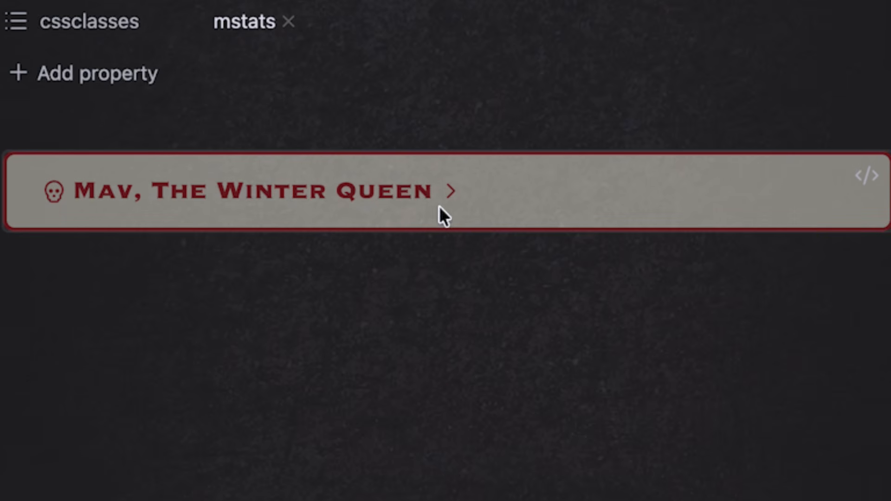
{"action": "left_click", "coordinate": [454, 192]}
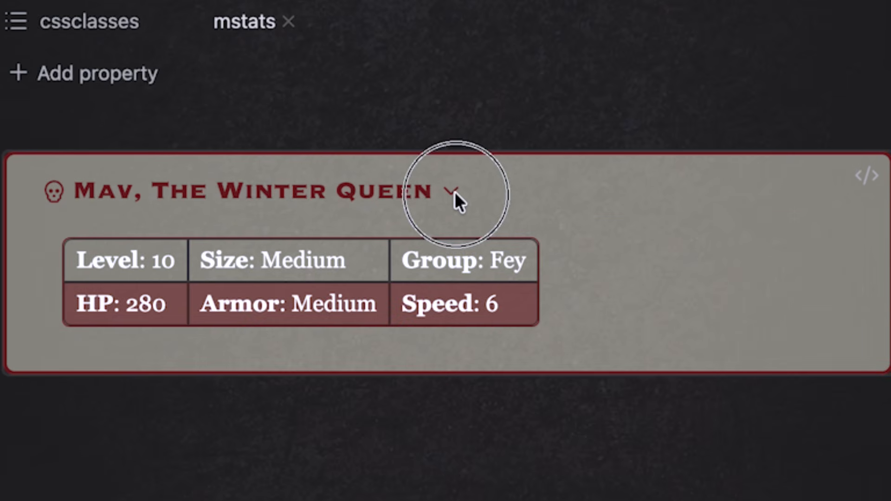
{"action": "left_click", "coordinate": [455, 193]}
{"action": "left_click", "coordinate": [455, 193]}
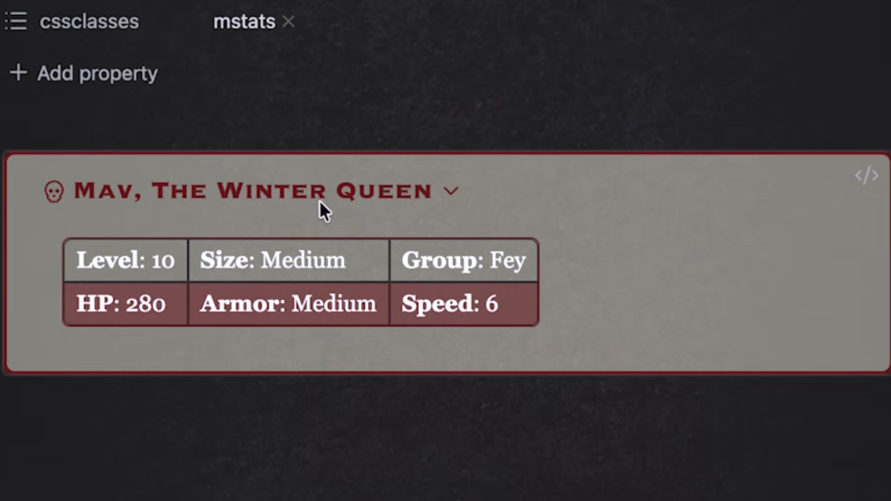
- Replace the minus sign after [!stats] with a plus sign to expand the callout by default, and test collapsing and expanding it
{"action": "left_click", "coordinate": [331, 236]}
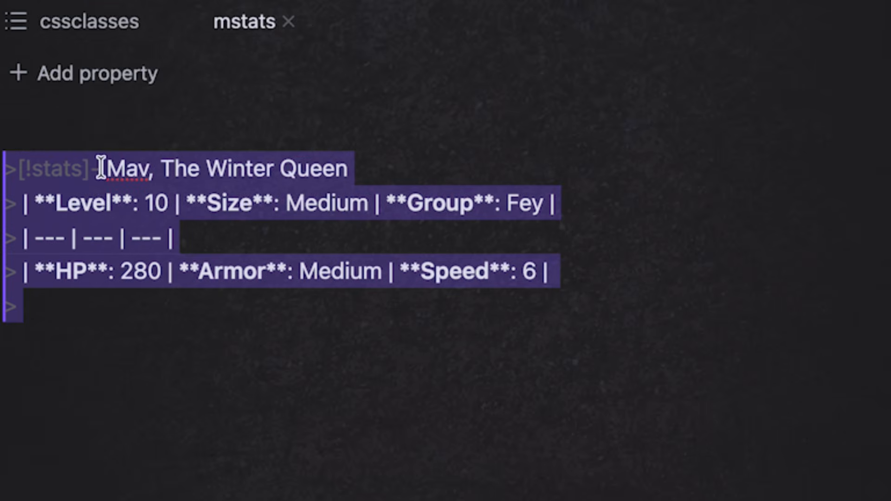
{"action": "left_click", "coordinate": [107, 166]}
{"action": "key", "text": "BackSpace"}
{"action": "type", "text": "+"}
{"action": "left_click", "coordinate": [216, 495]}
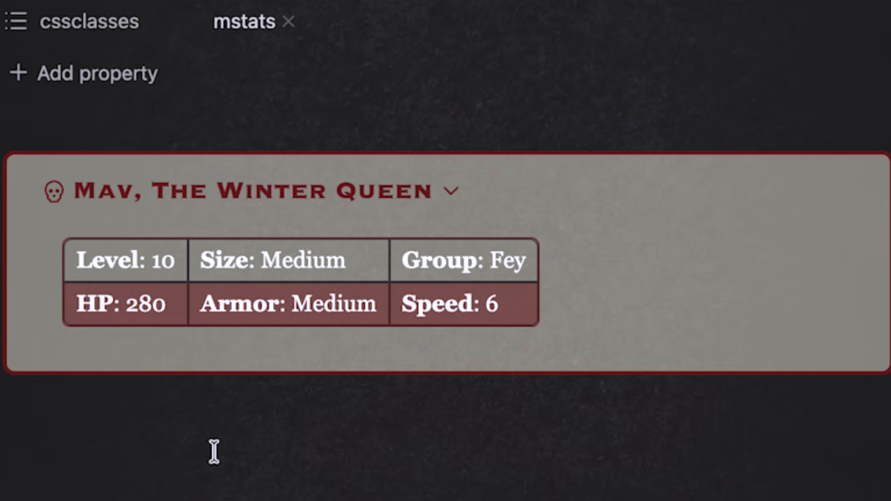
{"action": "left_click", "coordinate": [448, 183]}
{"action": "left_click", "coordinate": [447, 183]}
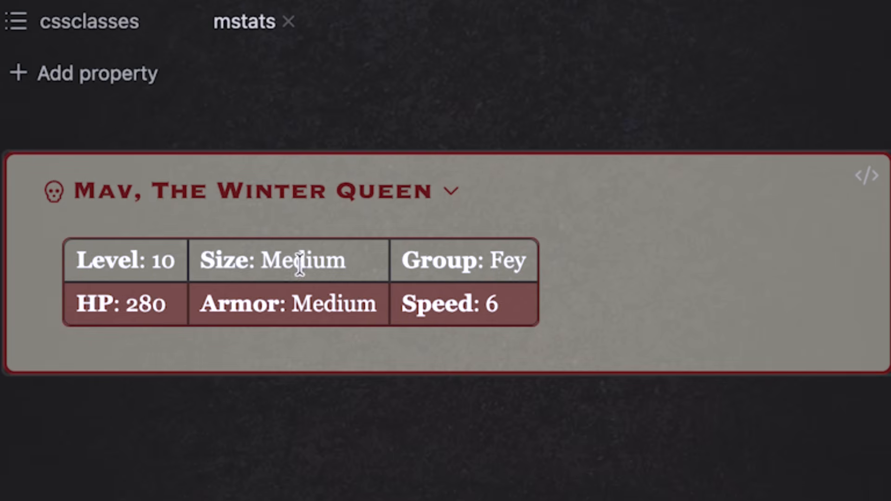
- Remove the fold sign after [!stats] to make the callout non-collapsible, and render it
{"action": "left_click", "coordinate": [271, 219]}
{"action": "left_click", "coordinate": [102, 169]}
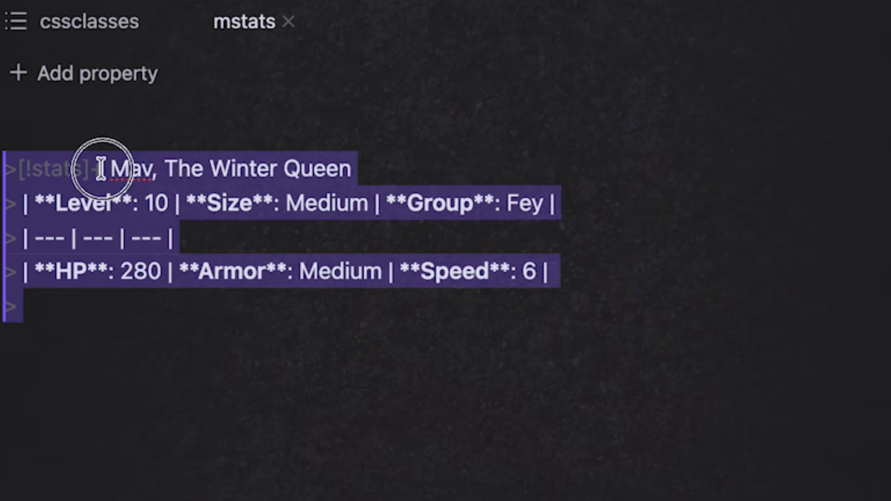
{"action": "left_click", "coordinate": [219, 476]}
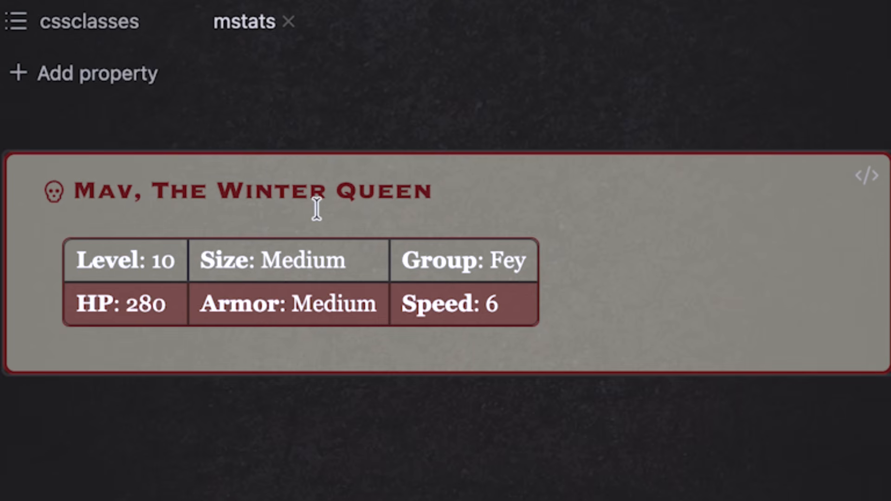
- Put a minus sign directly after [!stats] to make the callout collapsed by default
{"action": "left_click", "coordinate": [194, 185]}
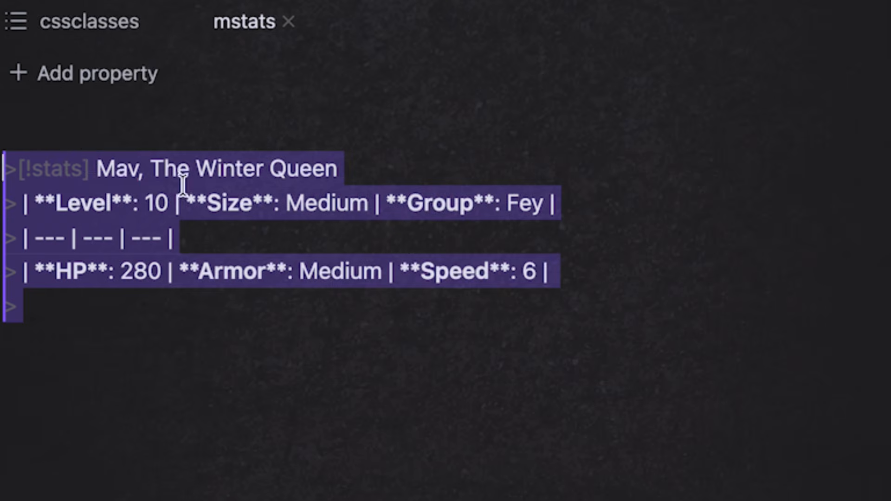
{"action": "left_click", "coordinate": [87, 160]}
{"action": "type", "text": "-"}
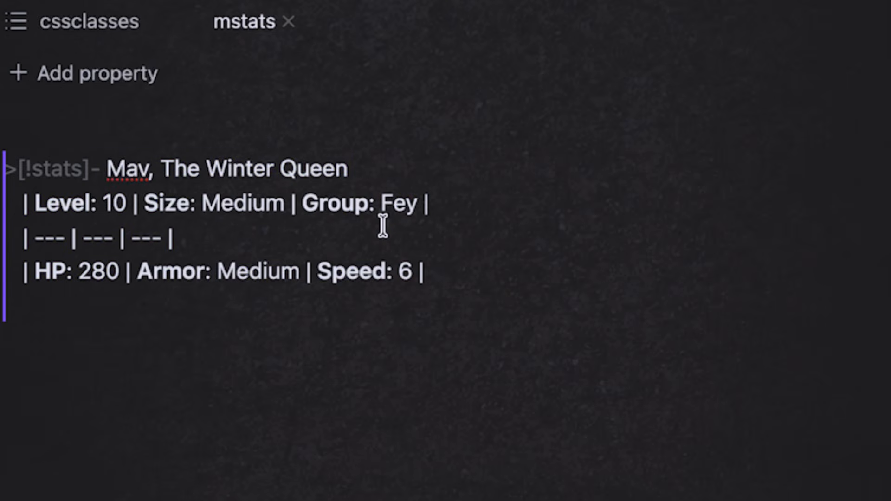
- Start a nested callout ">>[!actions]" on the line below the stats table and begin a new line inside it
{"action": "left_click", "coordinate": [390, 305]}
{"action": "type", "text": ">>"}
{"action": "type", "text": "[!"}
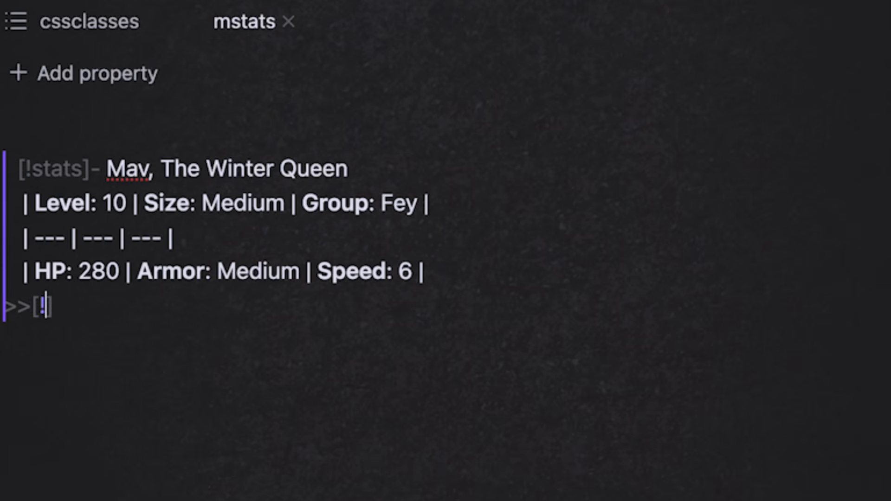
{"action": "type", "text": "actions"}
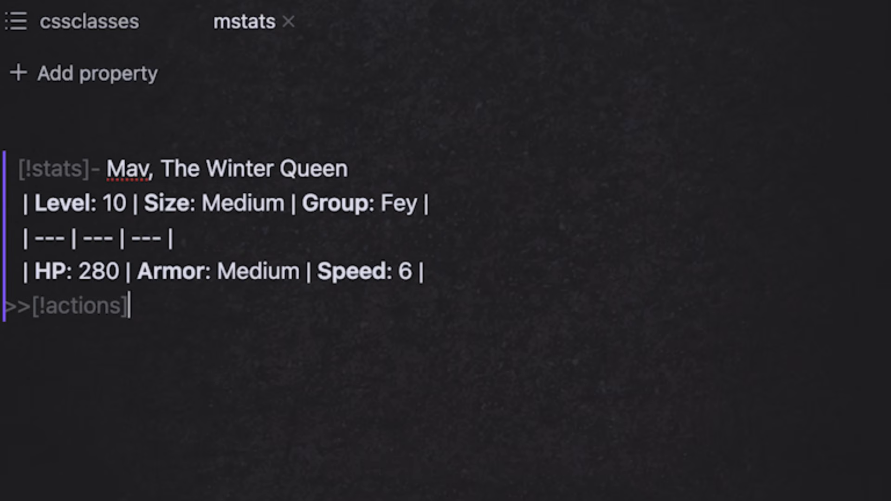
{"action": "key", "text": "Return"}
- Copy Mav's actions text from the PDF statblock, starting at "After each hero's turn choose 1:", and paste it into the actions callout
{"action": "left_click_drag", "start_coordinate": [151, 360], "coordinate": [231, 401]}
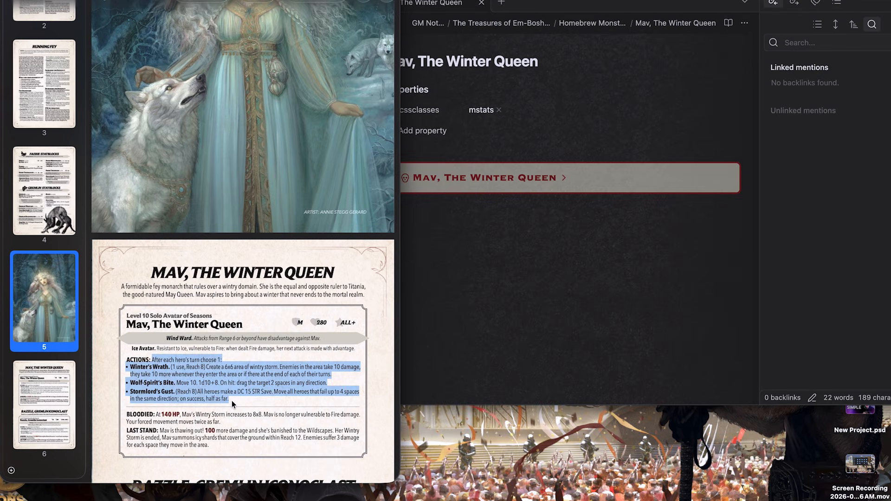
{"action": "left_click", "coordinate": [559, 184]}
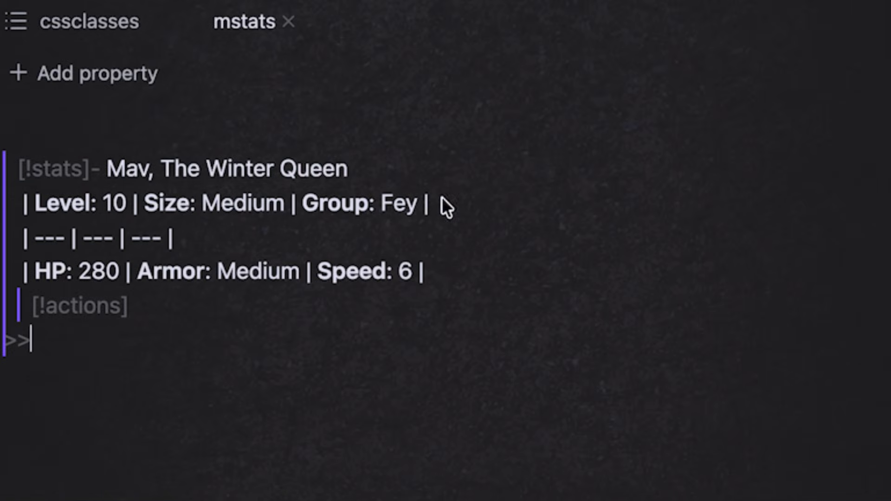
{"action": "key", "text": "ctrl+v"}
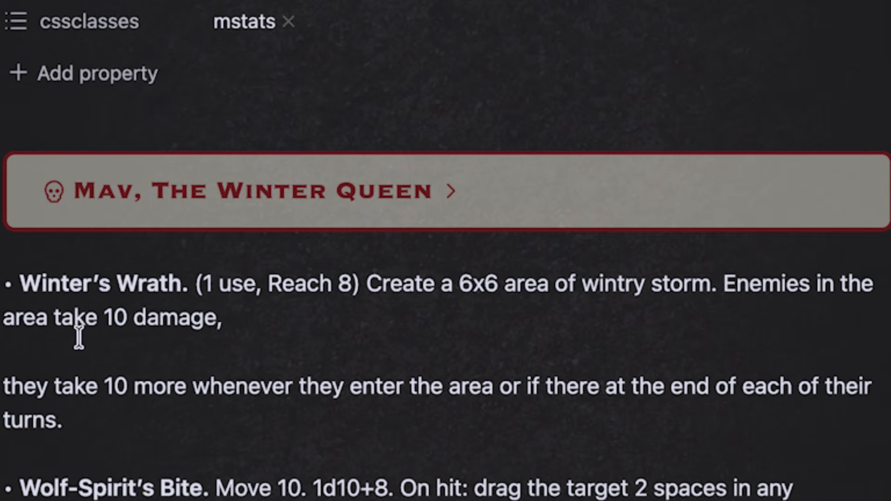
- Replace the bullet before Winter's Wrath with ">>" and join its broken description into one paragraph
{"action": "left_click", "coordinate": [18, 279]}
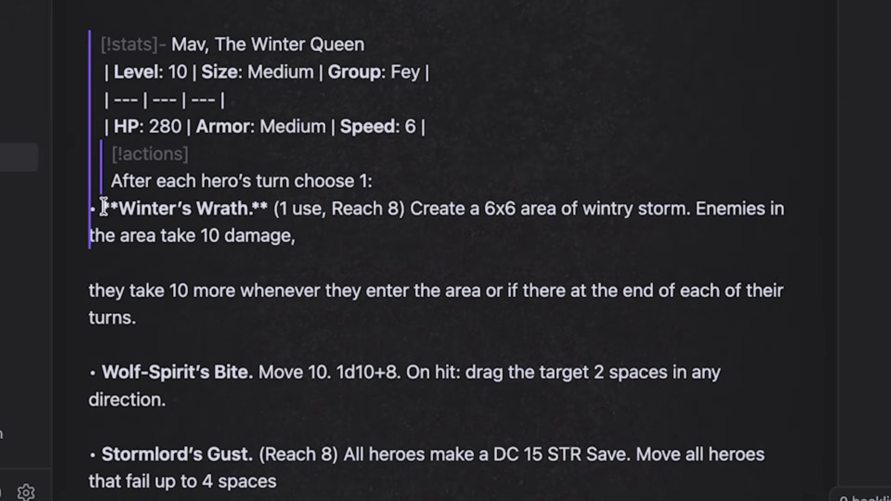
{"action": "key", "text": "BackSpace"}
{"action": "key", "text": "BackSpace"}
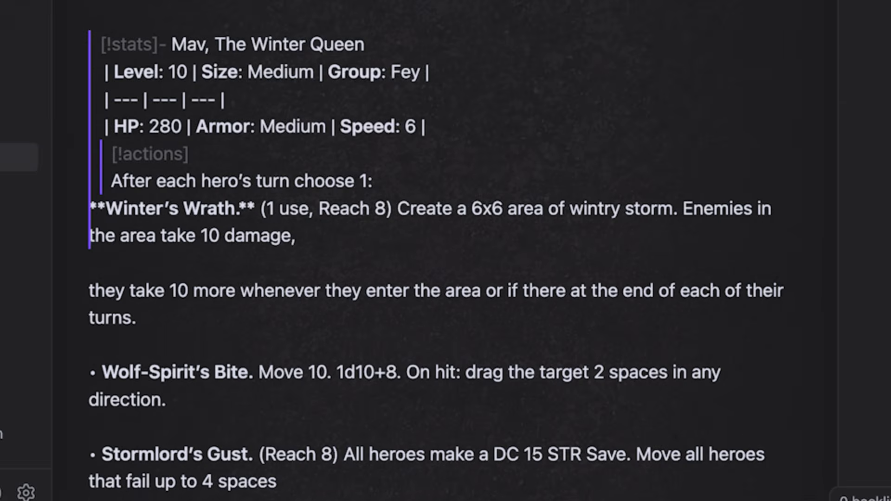
{"action": "type", "text": ">>"}
{"action": "key", "text": "Down"}
{"action": "key", "text": "Down"}
{"action": "key", "text": "Down"}
{"action": "key", "text": "BackSpace"}
{"action": "key", "text": "BackSpace"}
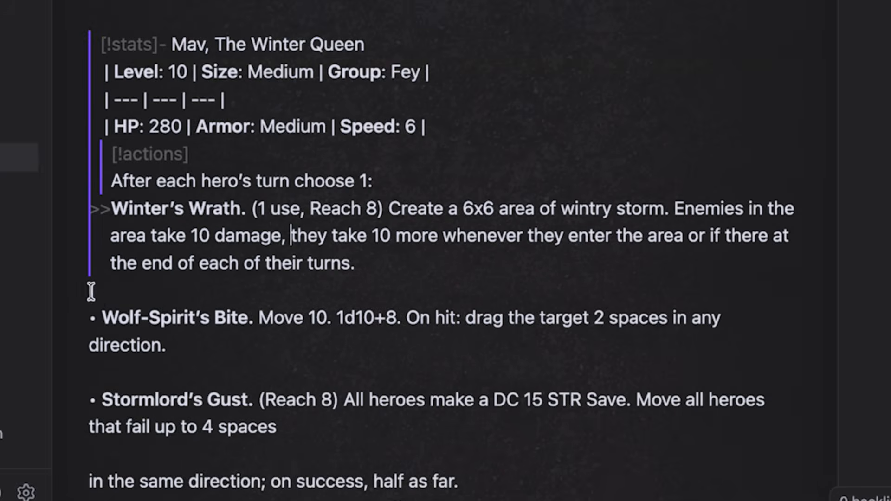
- Remove the bullet and blank line before Wolf-Spirit's Bite and put it on its own ">>" line in the actions callout
{"action": "left_click", "coordinate": [100, 314]}
{"action": "key", "text": "BackSpace"}
{"action": "key", "text": "BackSpace"}
{"action": "key", "text": "BackSpace"}
{"action": "key", "text": "BackSpace"}
{"action": "key", "text": "Return"}
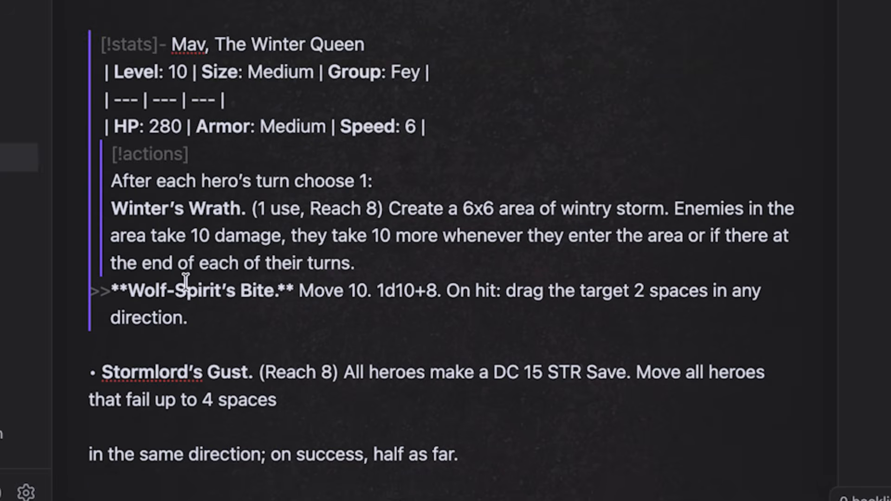
- Move Stormlord's Gust into the actions callout on its own ">>" line without the bullet, and join its broken description
{"action": "left_click", "coordinate": [101, 369]}
{"action": "key", "text": "BackSpace"}
{"action": "key", "text": "BackSpace"}
{"action": "key", "text": "BackSpace"}
{"action": "key", "text": "BackSpace"}
{"action": "key", "text": "BackSpace"}
{"action": "type", "text": ">>"}
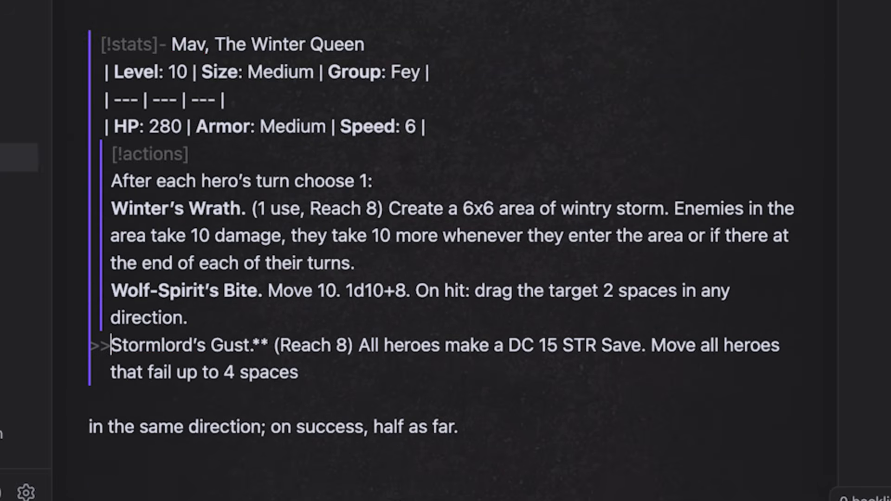
{"action": "left_click", "coordinate": [87, 426]}
{"action": "key", "text": "BackSpace"}
{"action": "key", "text": "BackSpace"}
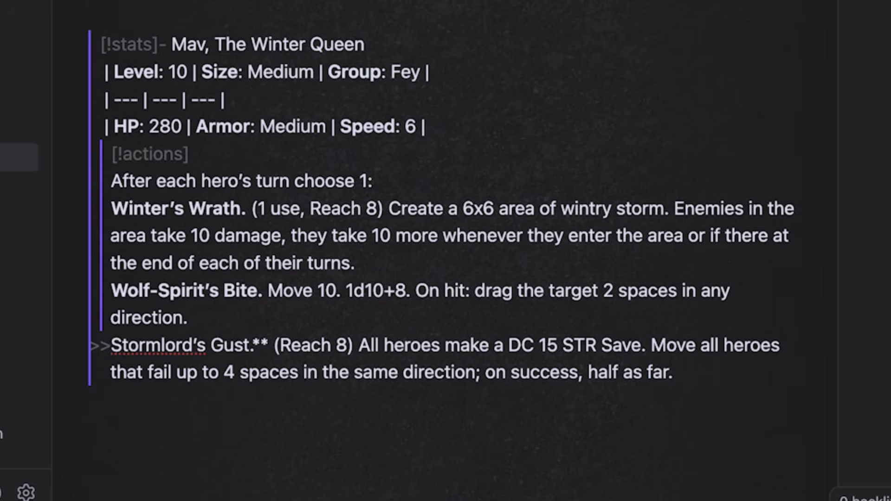
- Review the rendered statblock and add the missing "**" before Stormlord's Gust to make its name bold
{"action": "left_click", "coordinate": [120, 460]}
{"action": "left_click", "coordinate": [448, 63]}
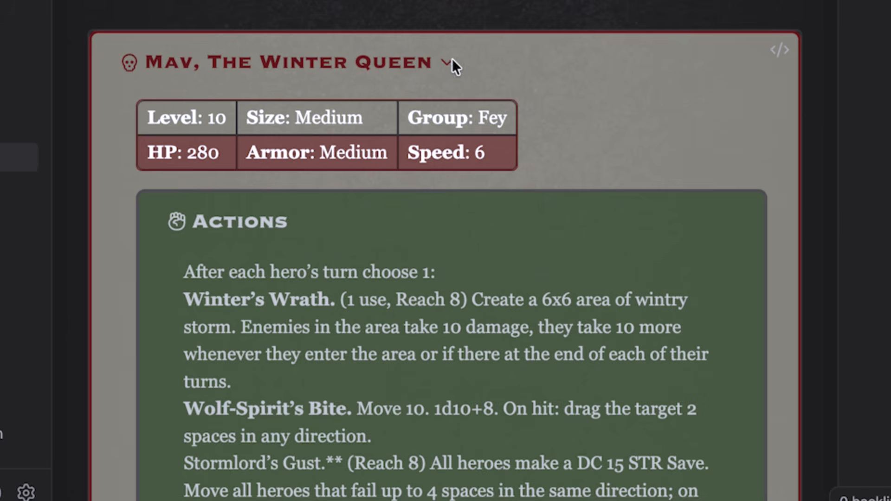
{"action": "scroll", "coordinate": [484, 225], "scroll_direction": "down", "scroll_amount": 2}
{"action": "scroll", "coordinate": [484, 226], "scroll_direction": "down", "scroll_amount": 4}
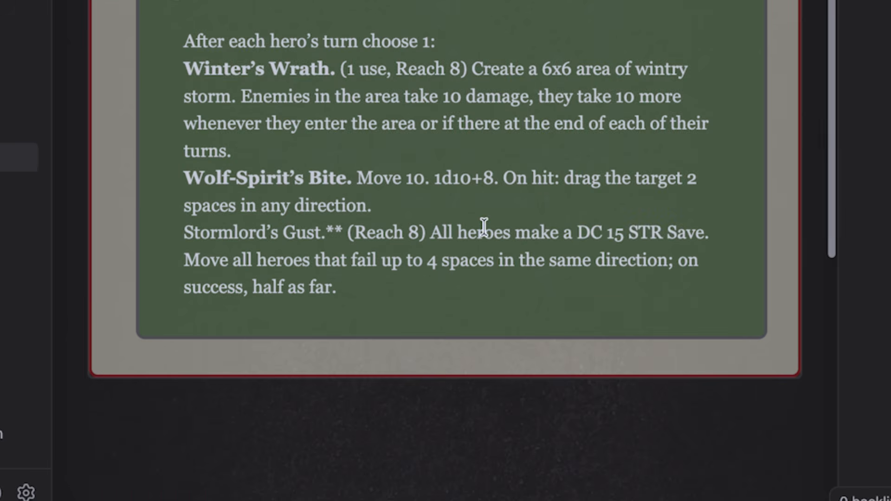
{"action": "scroll", "coordinate": [484, 226], "scroll_direction": "down", "scroll_amount": 1}
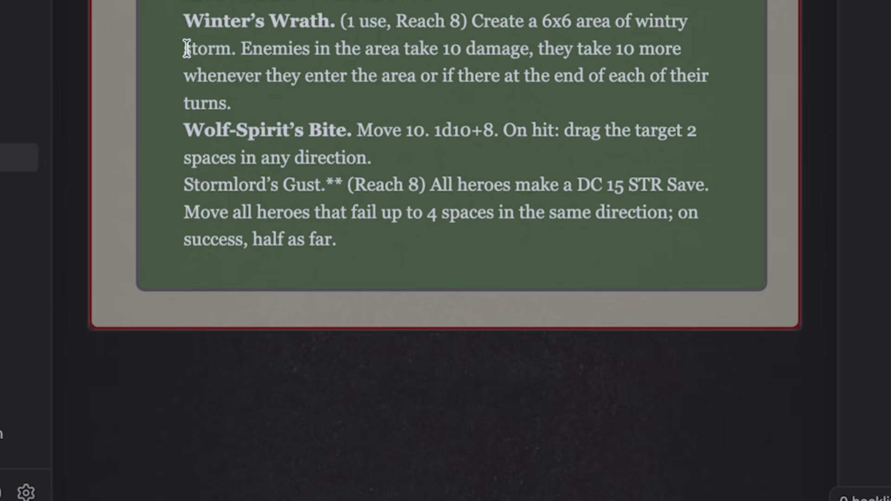
{"action": "scroll", "coordinate": [246, 143], "scroll_direction": "down", "scroll_amount": 2}
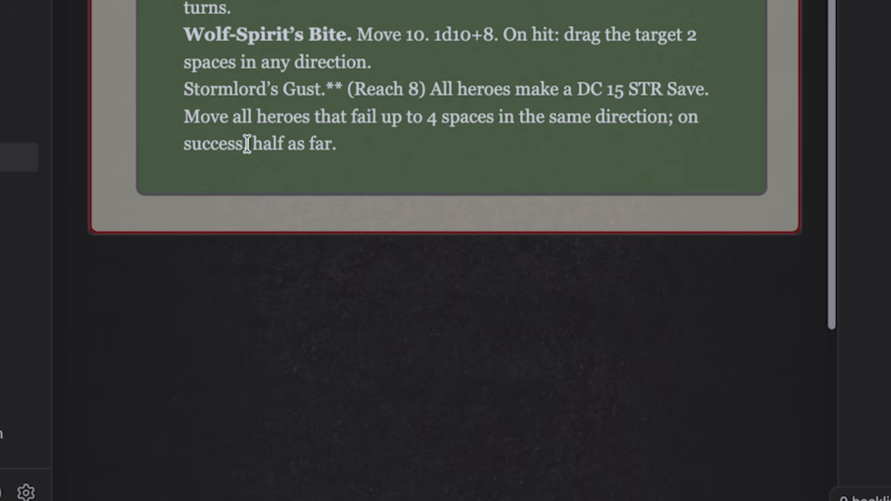
{"action": "left_click", "coordinate": [199, 79]}
{"action": "key", "text": "super+a"}
{"action": "left_click", "coordinate": [107, 90]}
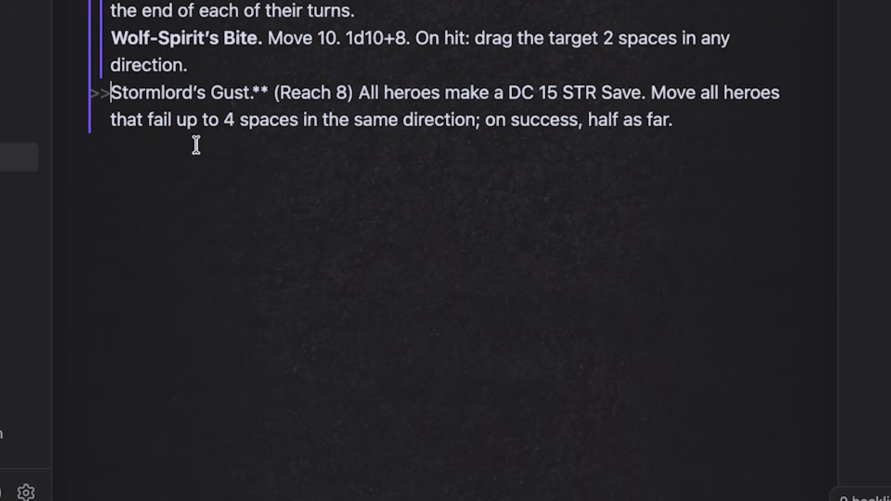
{"action": "type", "text": "**"}
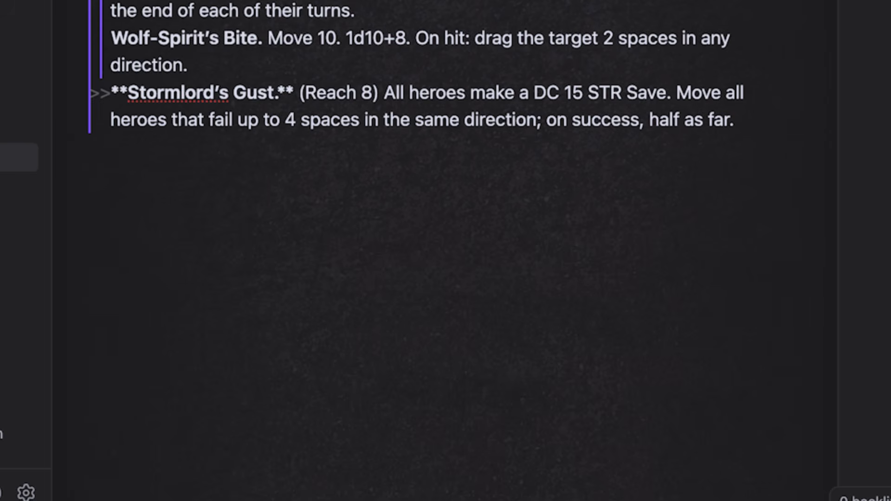
- Turn the three actions into a bulleted list with a hyphen before each name, and check the rendered callout
{"action": "key", "text": "Home"}
{"action": "type", "text": "-"}
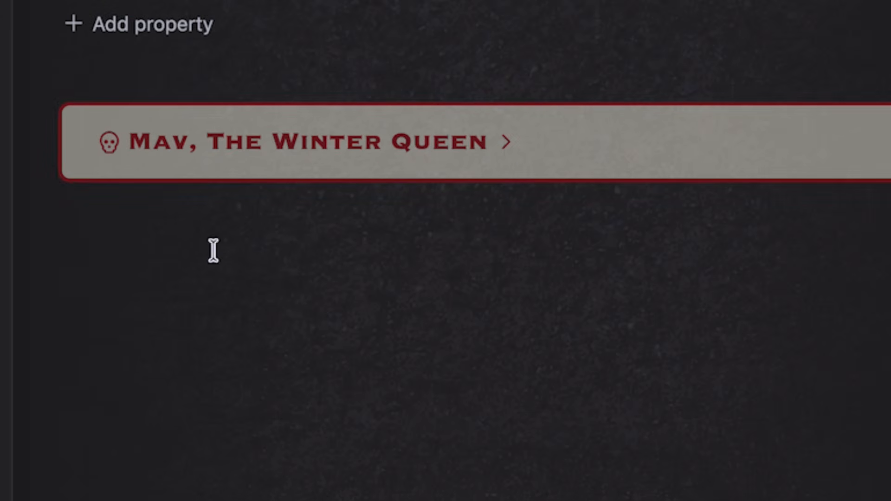
{"action": "left_click", "coordinate": [506, 142]}
{"action": "scroll", "coordinate": [485, 298], "scroll_direction": "down", "scroll_amount": 10}
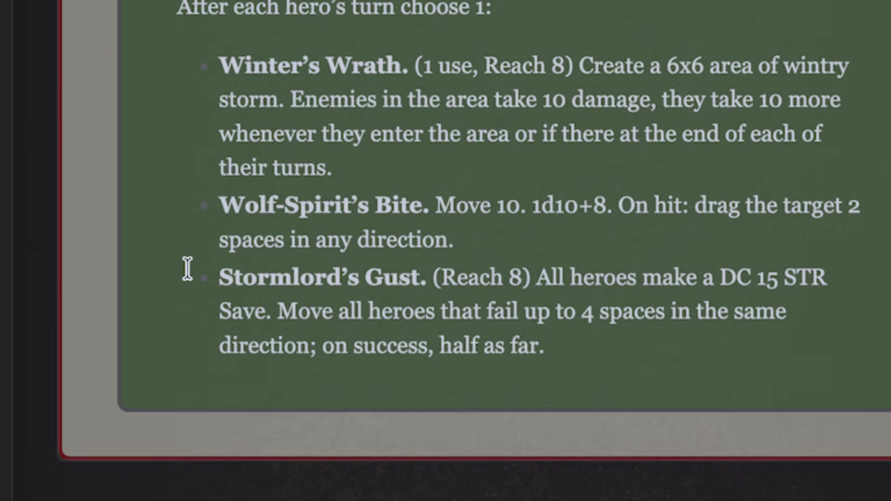
{"action": "scroll", "coordinate": [417, 359], "scroll_direction": "down", "scroll_amount": 1}
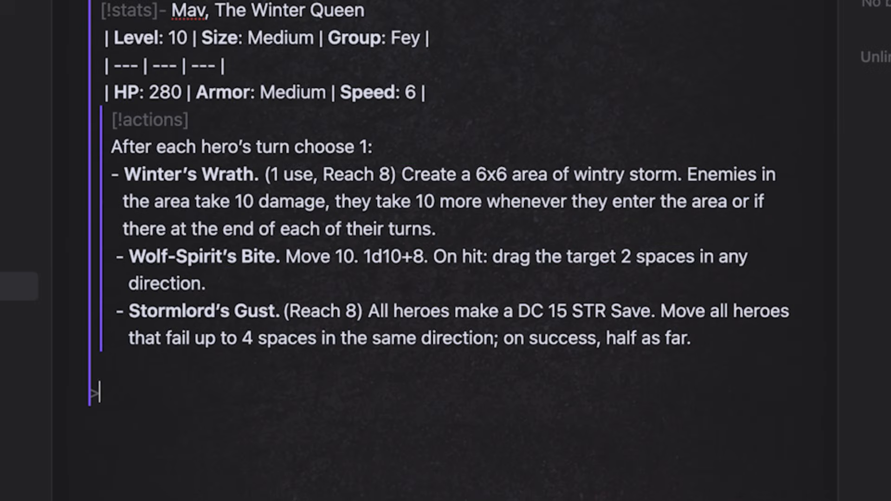
- Add a nested collapsed callout ">> [!passive]-" titled "Last Stand", and make the [!actions] callout collapsed with a minus sign
{"action": "type", "text": "passive]-"}
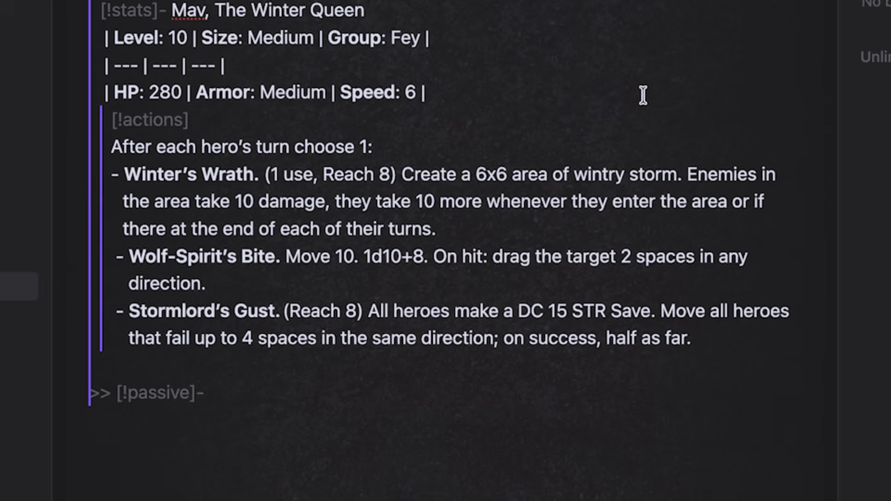
{"action": "left_click", "coordinate": [236, 126]}
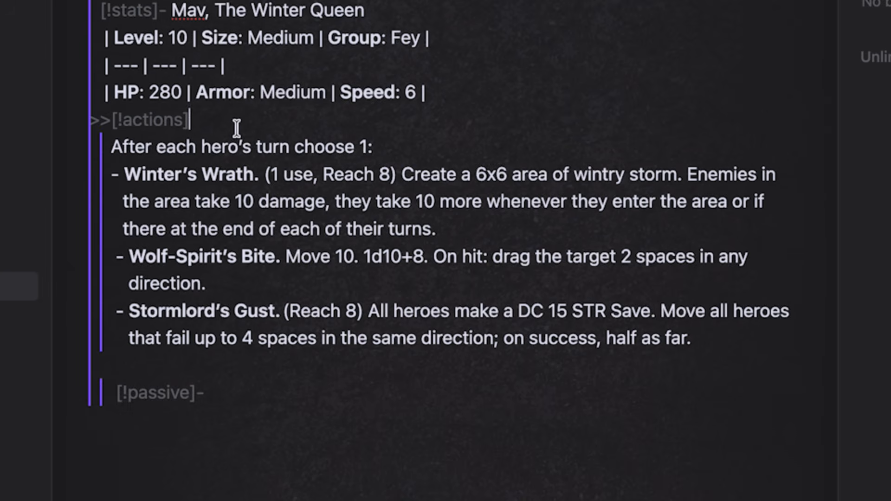
{"action": "type", "text": "-"}
{"action": "left_click", "coordinate": [252, 396]}
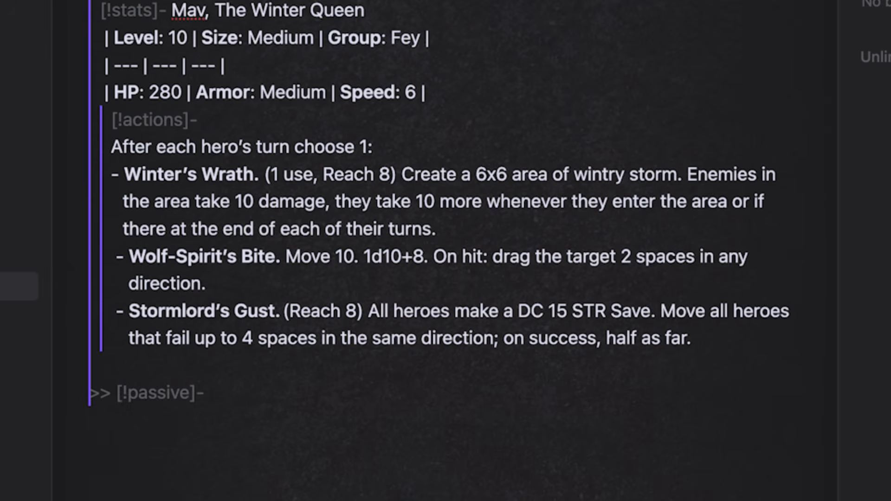
{"action": "type", "text": "Last Stand"}
{"action": "key", "text": "Return"}
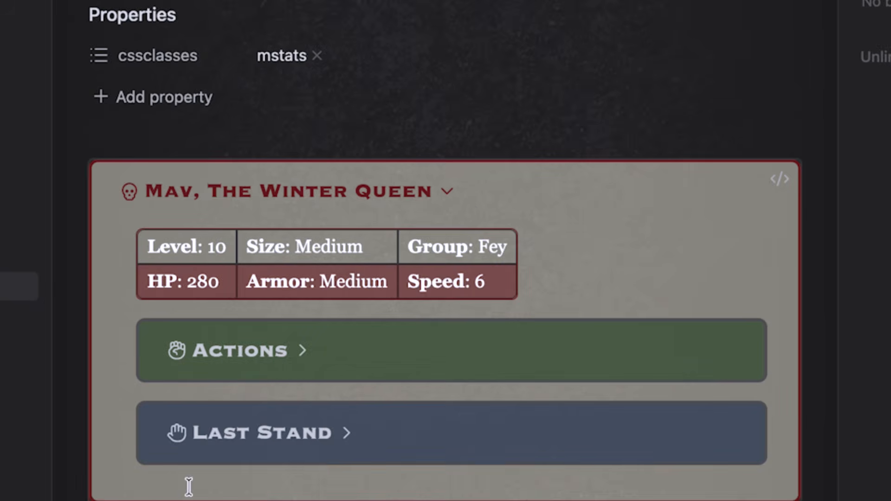
- Join the broken lines of the Last Stand description into one paragraph inside the passive callout, and render the statblock
{"action": "left_click", "coordinate": [346, 435]}
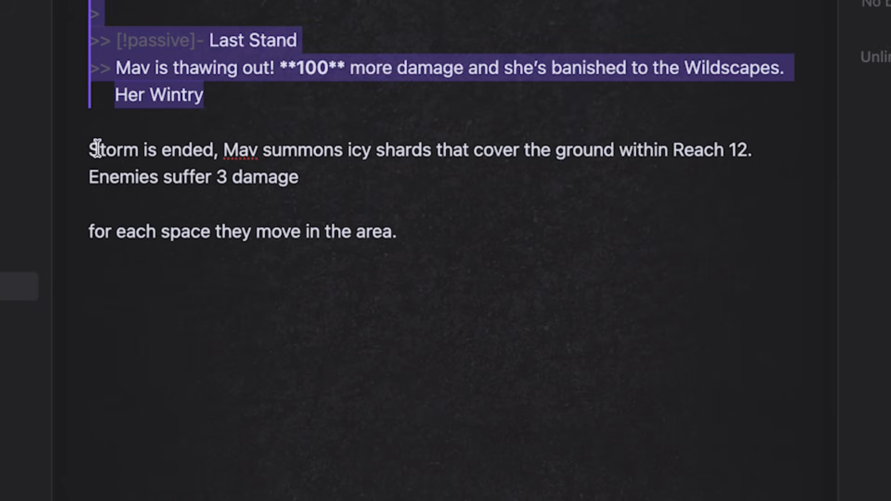
{"action": "left_click", "coordinate": [184, 163]}
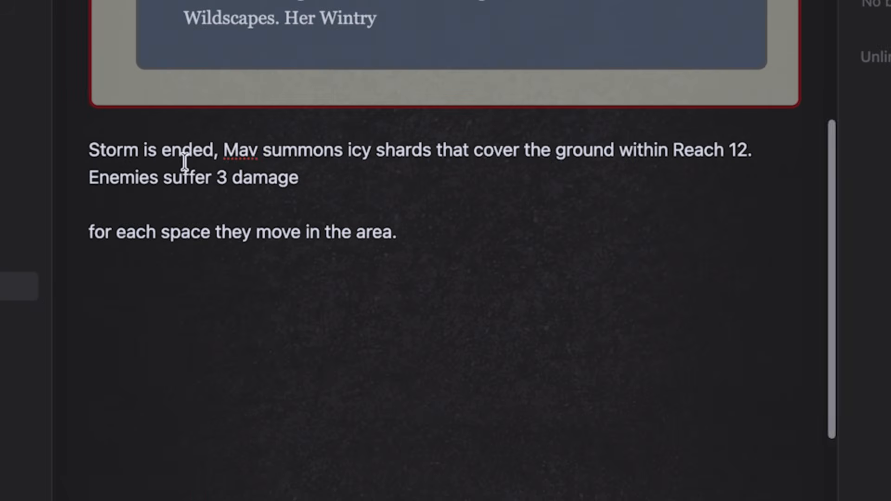
{"action": "key", "text": "BackSpace"}
{"action": "key", "text": "BackSpace"}
{"action": "left_click", "coordinate": [117, 141]}
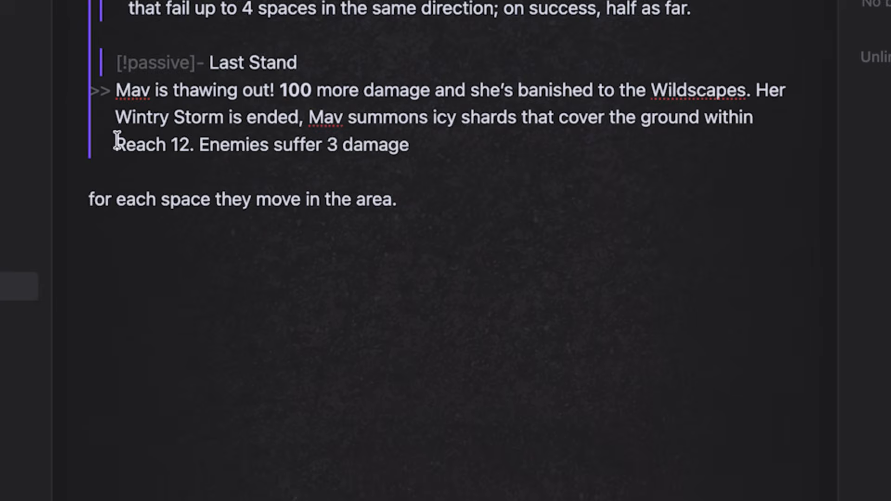
{"action": "left_click", "coordinate": [89, 202]}
{"action": "key", "text": "BackSpace"}
{"action": "key", "text": "BackSpace"}
{"action": "scroll", "coordinate": [319, 252], "scroll_direction": "down", "scroll_amount": 3}
{"action": "left_click", "coordinate": [761, 454]}
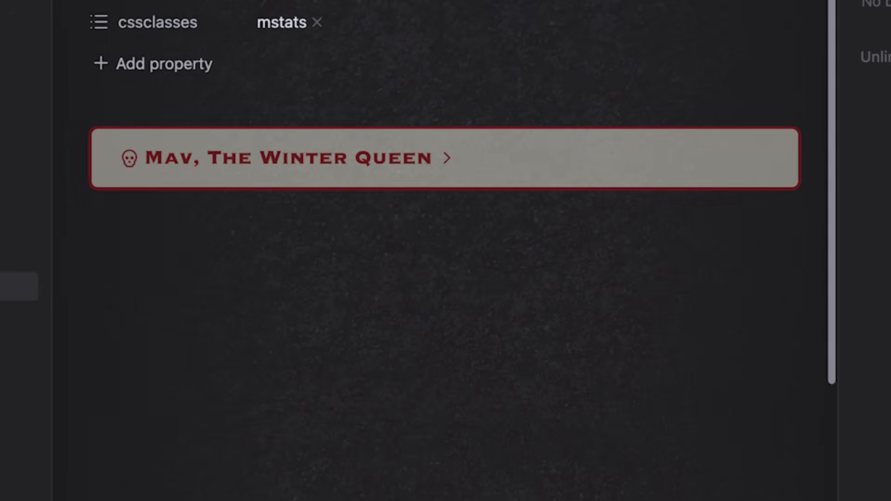
- Expand the Mav, The Winter Queen statblock and its Actions callout to check the rendered content
{"action": "left_click", "coordinate": [441, 158]}
{"action": "scroll", "coordinate": [495, 231], "scroll_direction": "down", "scroll_amount": 3}
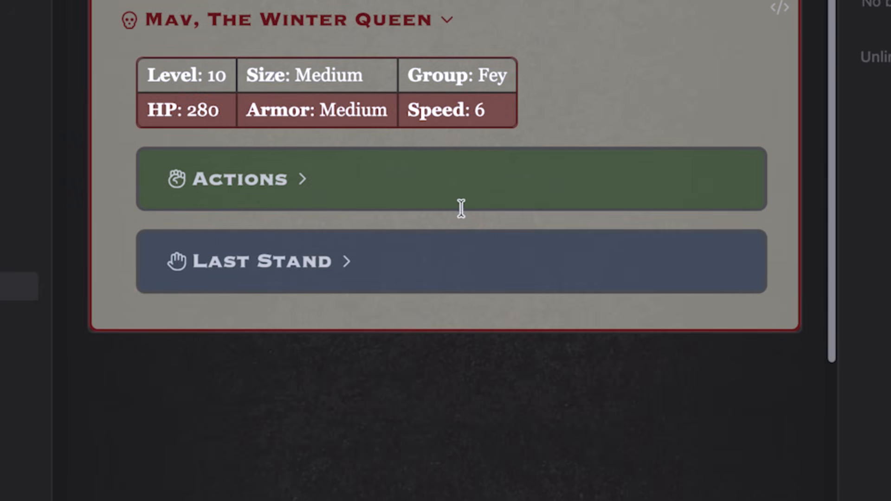
{"action": "left_click", "coordinate": [301, 182]}
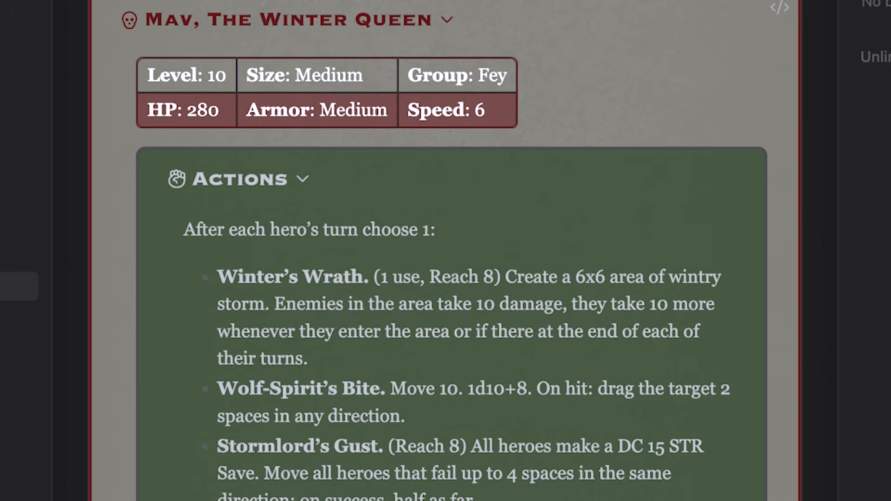
{"action": "scroll", "coordinate": [370, 485], "scroll_direction": "down", "scroll_amount": 6}
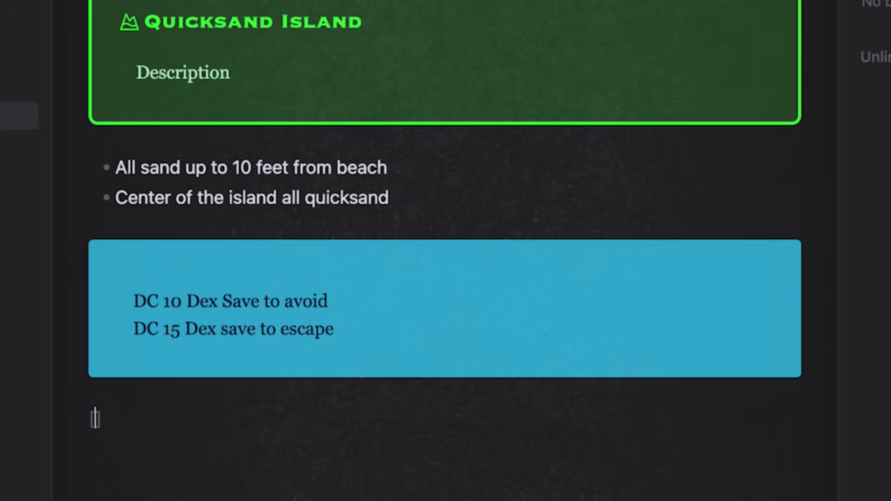
- Insert an internal link to Mav, The Winter Queen below the blue callout in the V2. Quicksand Island note, and follow it
{"action": "type", "text": "[["}
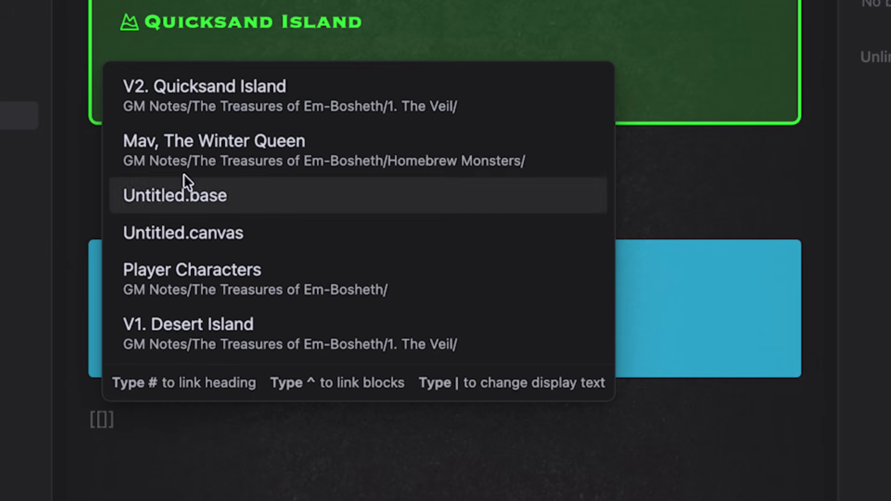
{"action": "left_click", "coordinate": [210, 145]}
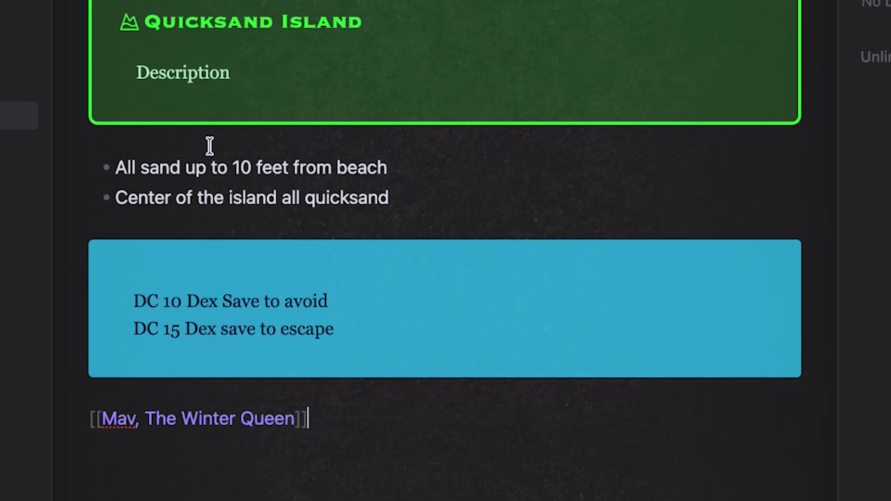
{"action": "key", "text": "Return"}
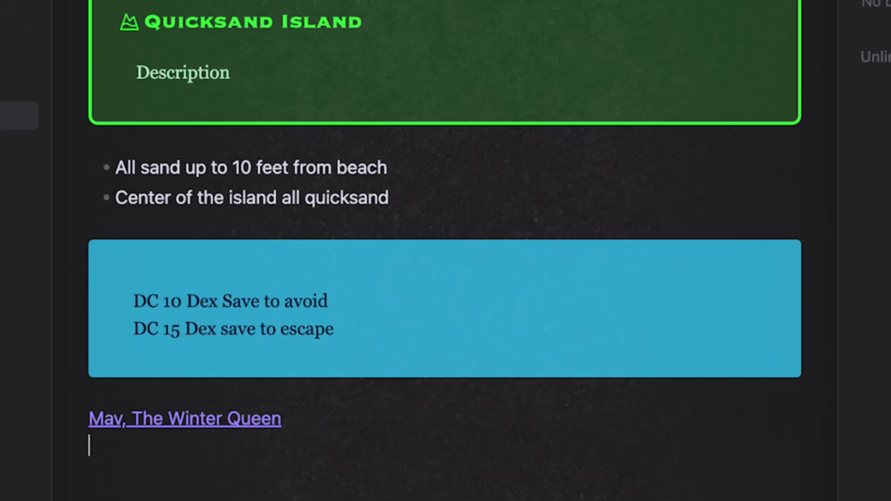
{"action": "left_click", "coordinate": [257, 424]}
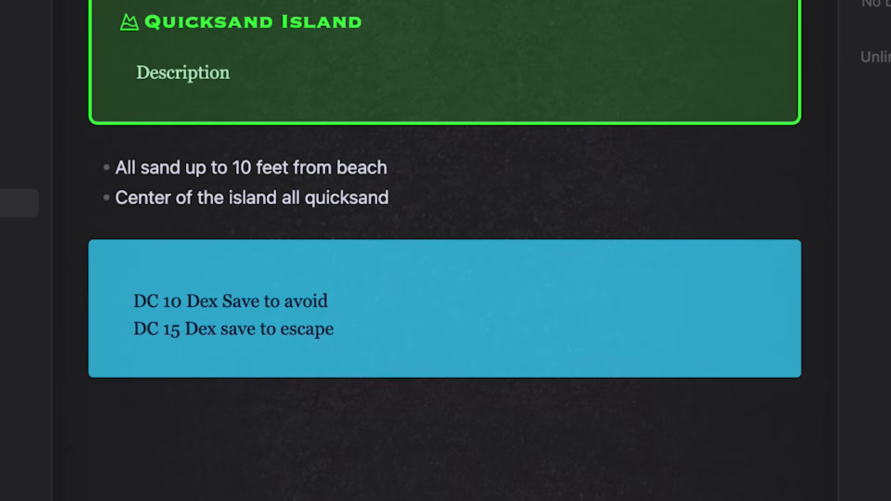
- Embed the statblock note as ![[Mav, The Winter Queen]] below the blue DC save callout, and expand the embedded stats callout
{"action": "type", "text": "[["}
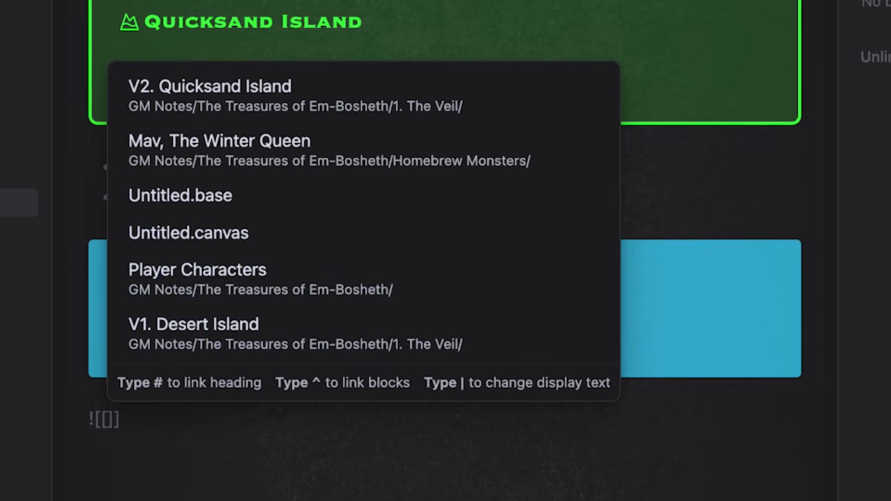
{"action": "left_click", "coordinate": [383, 144]}
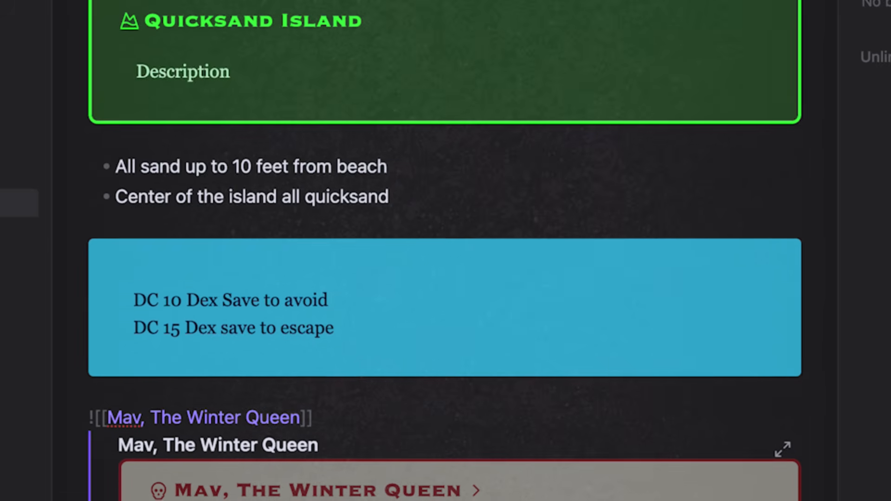
{"action": "scroll", "coordinate": [496, 327], "scroll_direction": "down", "scroll_amount": 4}
{"action": "left_click", "coordinate": [492, 320]}
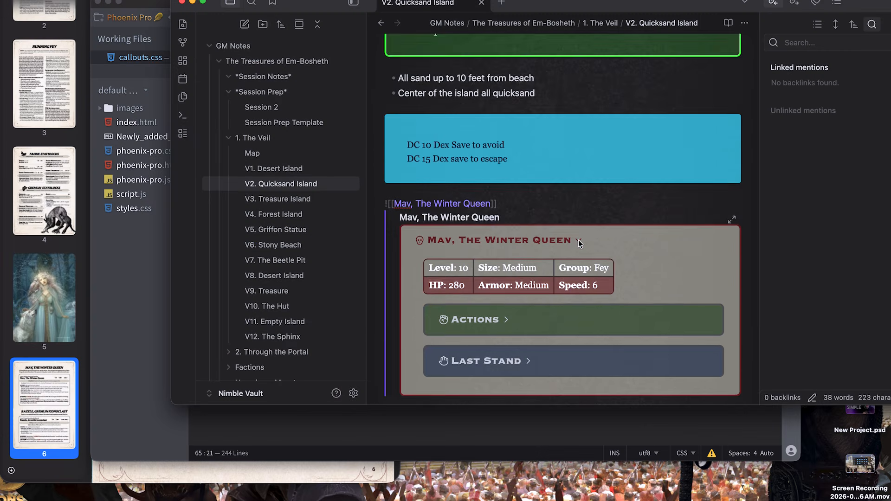
- Expand the nested Actions and Last Stand callouts in the embedded statblock to check their text
{"action": "scroll", "coordinate": [478, 320], "scroll_direction": "down", "scroll_amount": 2}
{"action": "left_click", "coordinate": [522, 267]}
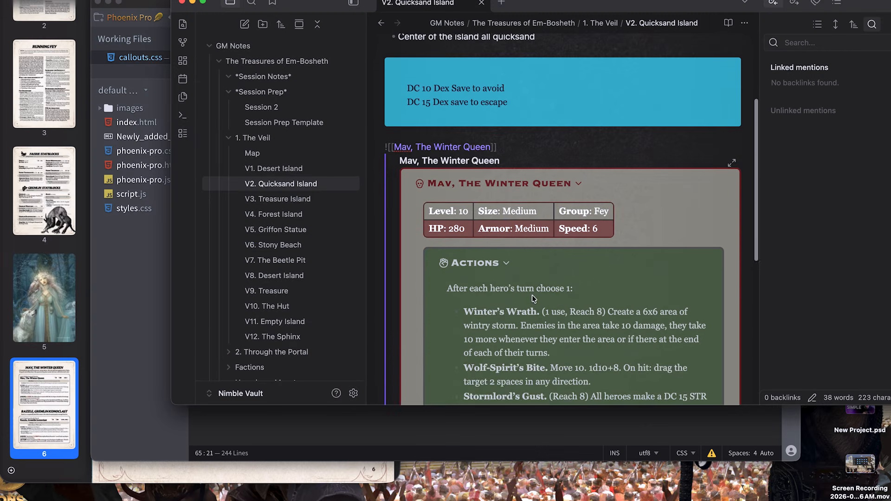
{"action": "scroll", "coordinate": [538, 304], "scroll_direction": "down", "scroll_amount": 4}
{"action": "left_click", "coordinate": [523, 283]}
{"action": "scroll", "coordinate": [528, 289], "scroll_direction": "down", "scroll_amount": 3}
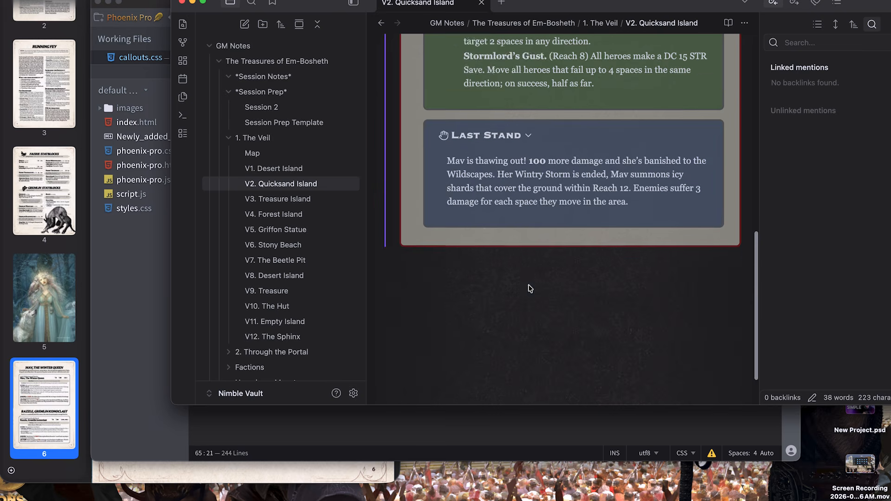
- Examine the fully expanded embedded statblock and its embed line within the Quicksand Island note
{"action": "scroll", "coordinate": [528, 287], "scroll_direction": "up", "scroll_amount": 10}
{"action": "scroll", "coordinate": [527, 286], "scroll_direction": "down", "scroll_amount": 6}
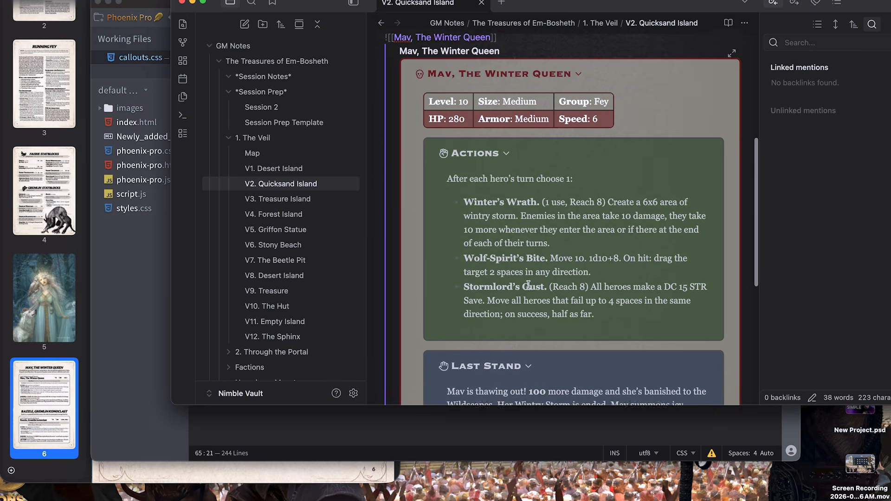
{"action": "left_click", "coordinate": [516, 221]}
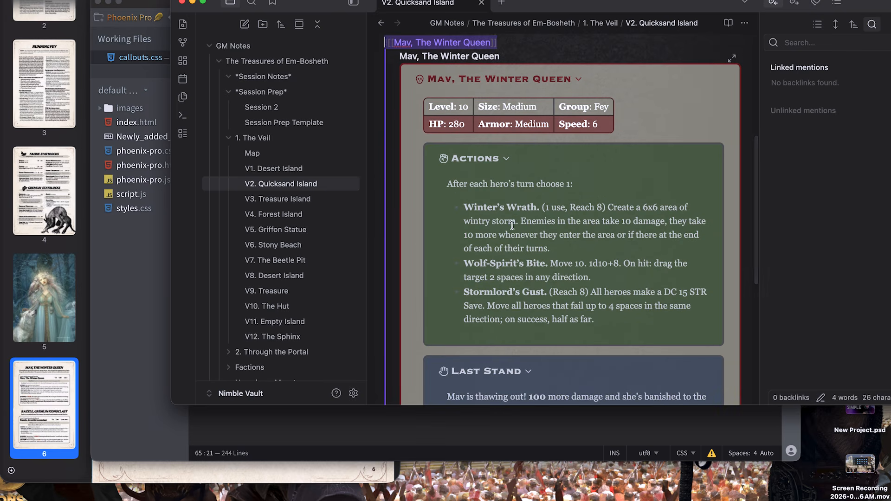
{"action": "left_click", "coordinate": [444, 42]}
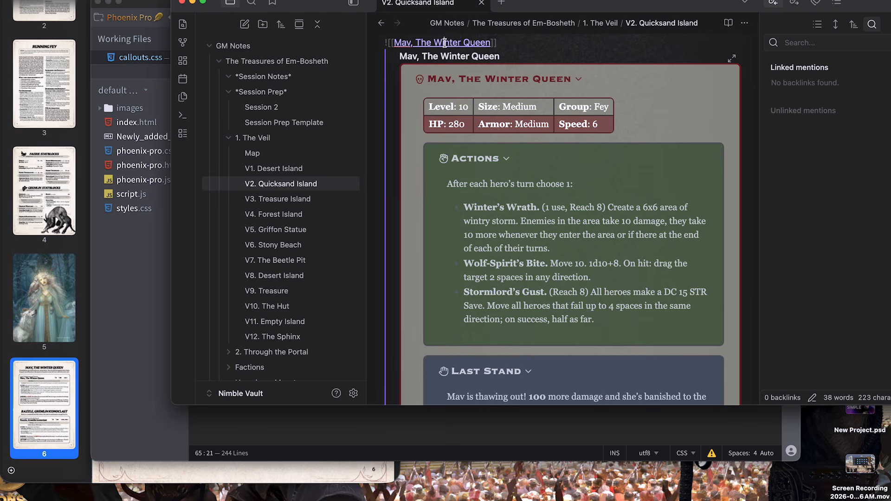
{"action": "double_click", "coordinate": [444, 43]}
{"action": "left_click", "coordinate": [522, 44]}
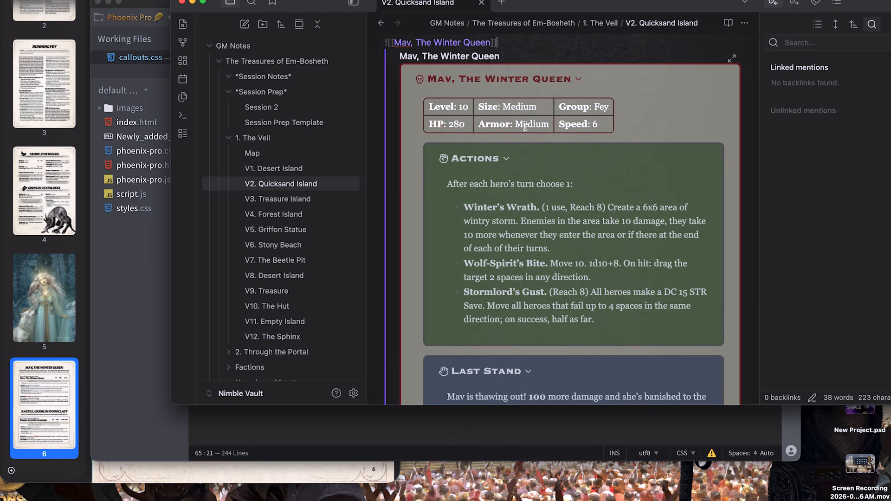
{"action": "scroll", "coordinate": [535, 193], "scroll_direction": "down", "scroll_amount": 5}
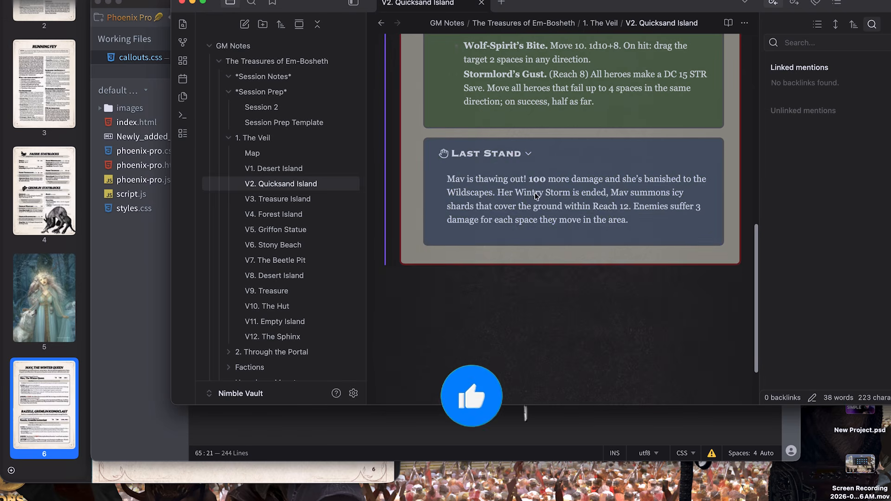
{"action": "scroll", "coordinate": [534, 193], "scroll_direction": "up", "scroll_amount": 6}
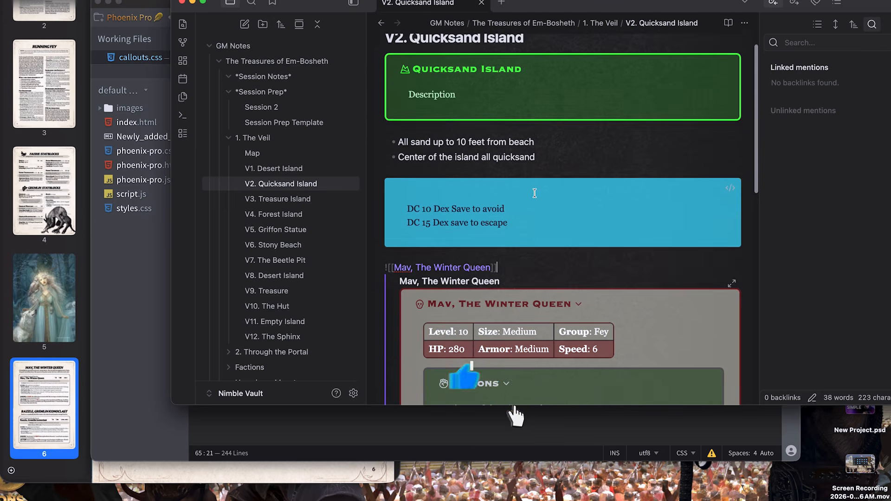